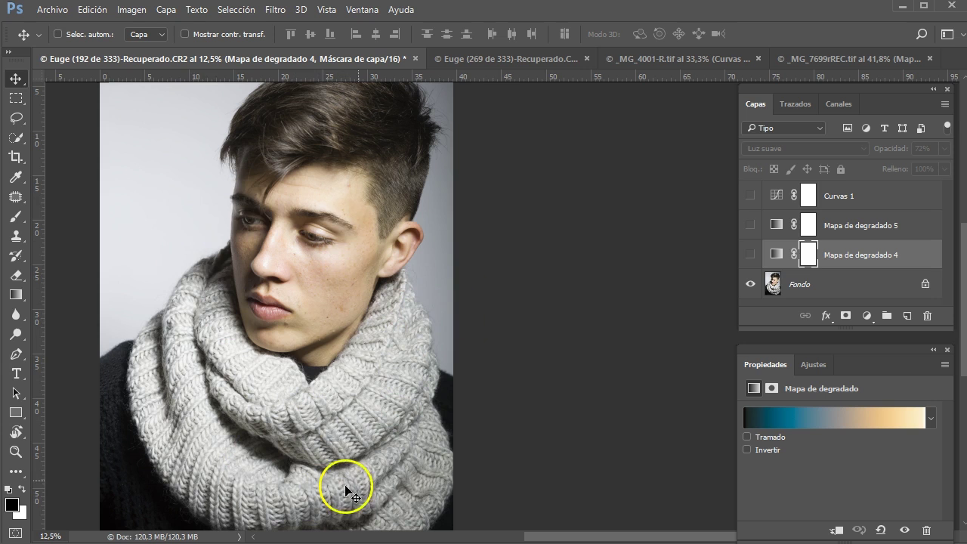
Step: Zoom the portrait from 12.5% to 25% and recentre on the model's face
key(ctrl+plus)
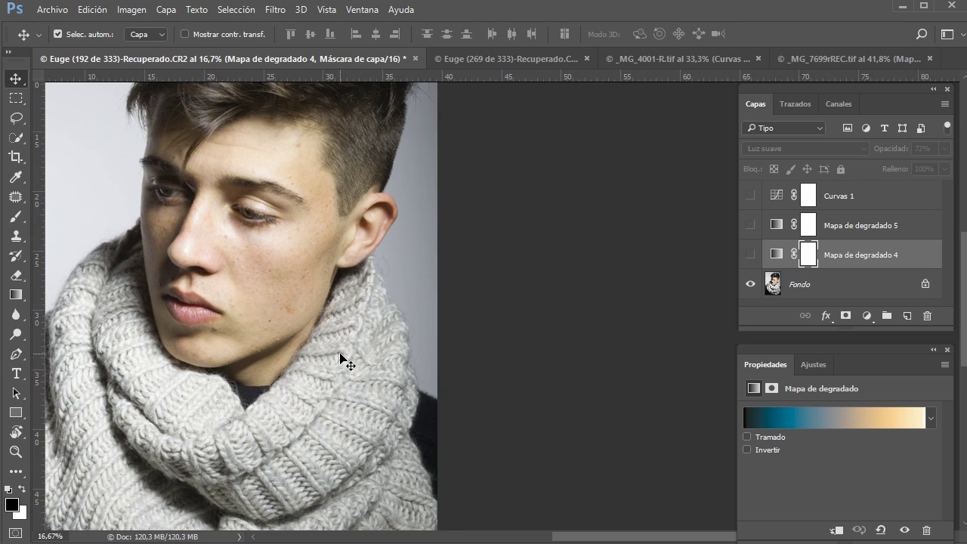
key(ctrl+plus)
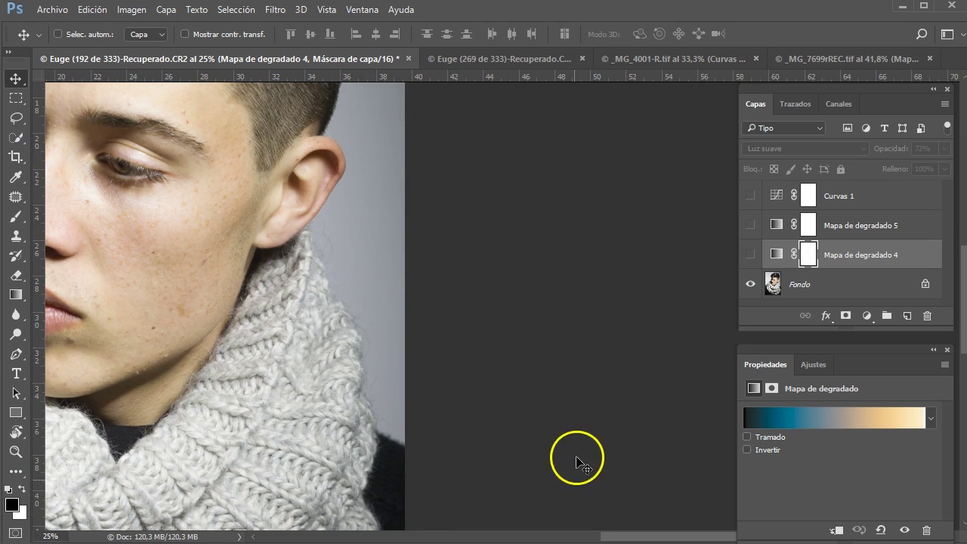
scroll(579, 458, up, 3)
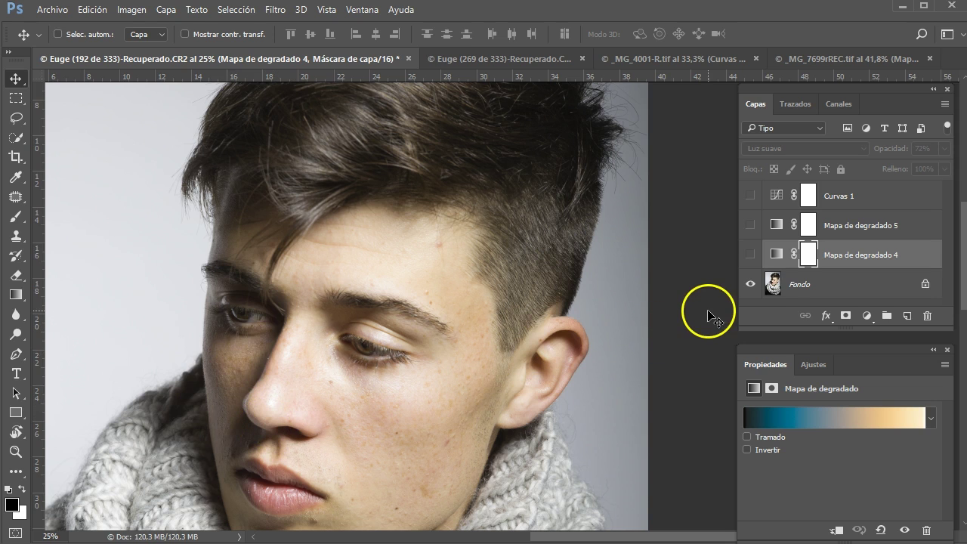
Step: Toggle the blue-gold grading off and on repeatedly, ending with Curves 1 and Mapa de degradado 4 visible
alt+click(753, 286)
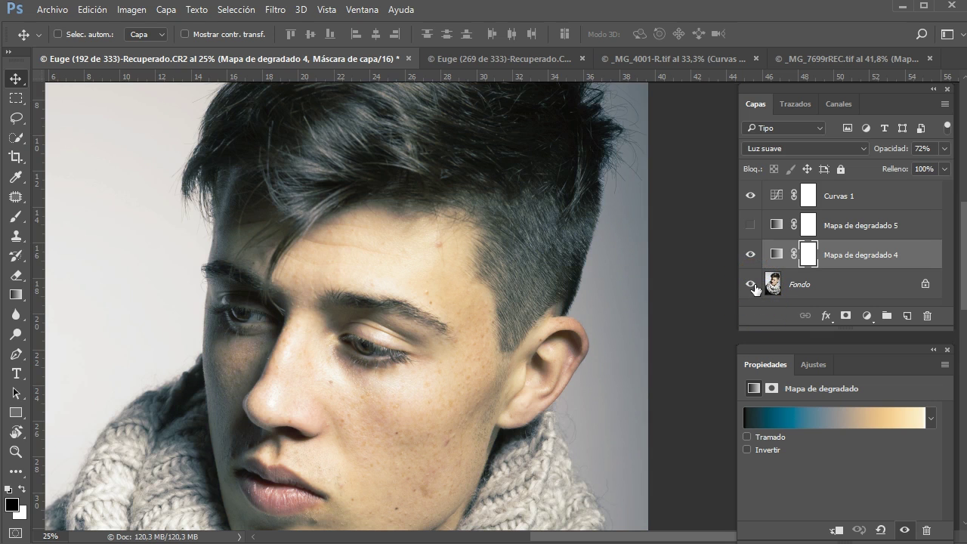
alt+click(753, 286)
alt+click(753, 285)
alt+click(753, 285)
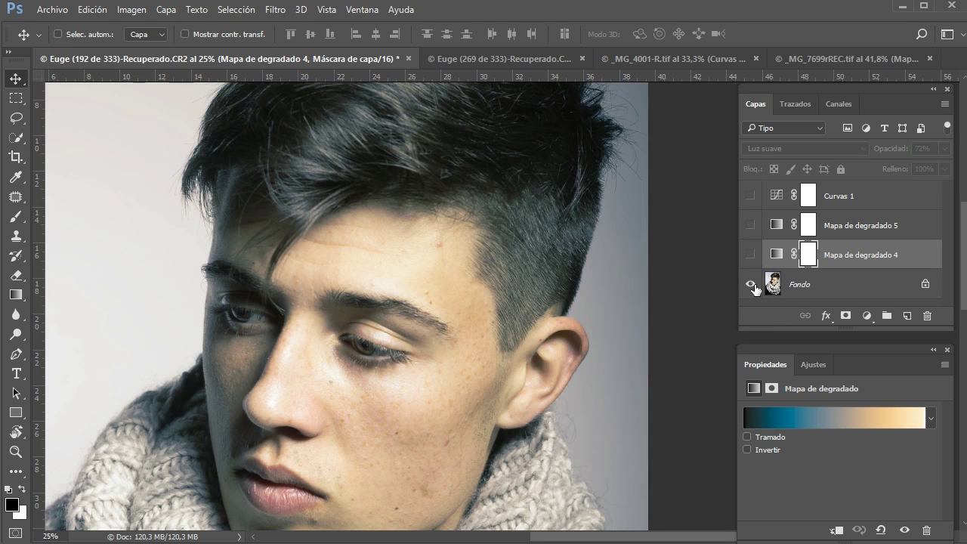
alt+click(753, 286)
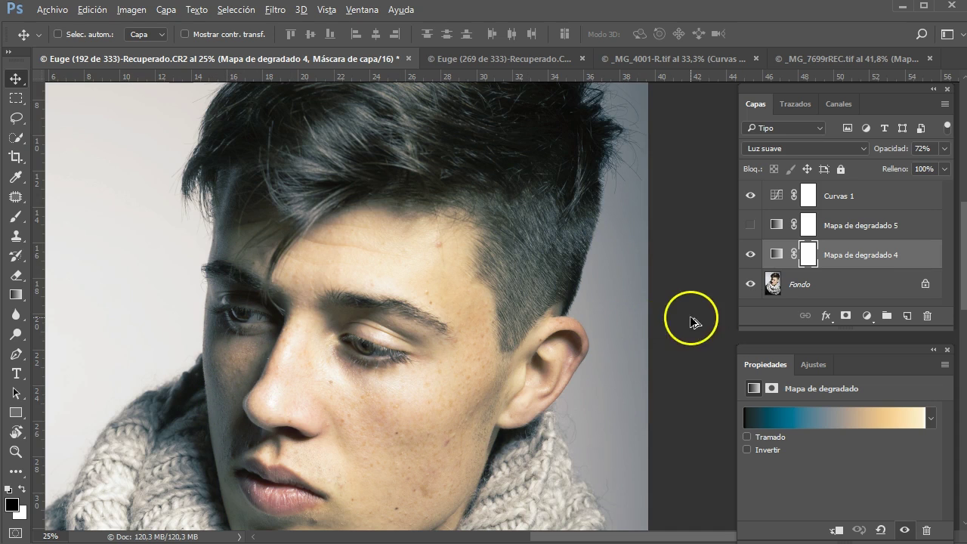
alt+click(750, 286)
alt+click(751, 285)
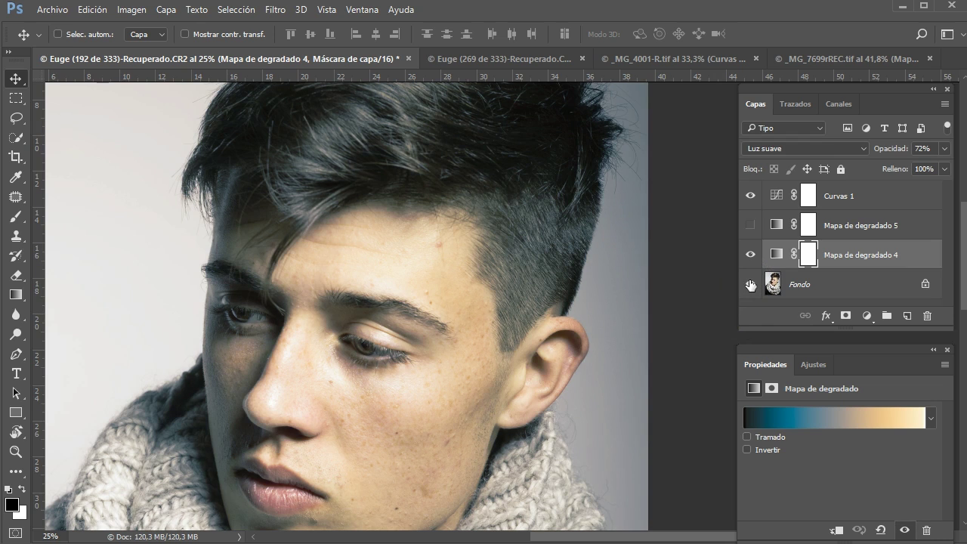
alt+click(751, 286)
alt+click(751, 285)
alt+click(750, 285)
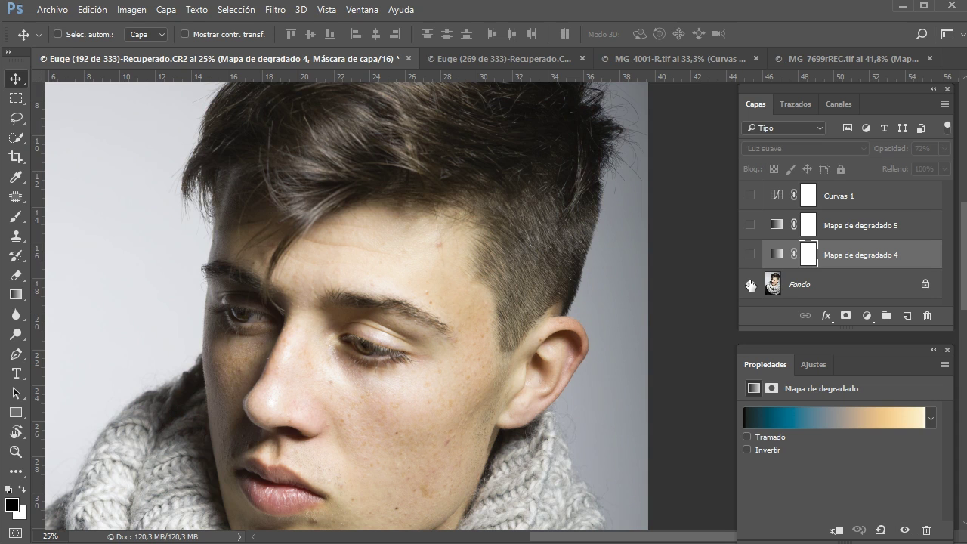
alt+click(750, 285)
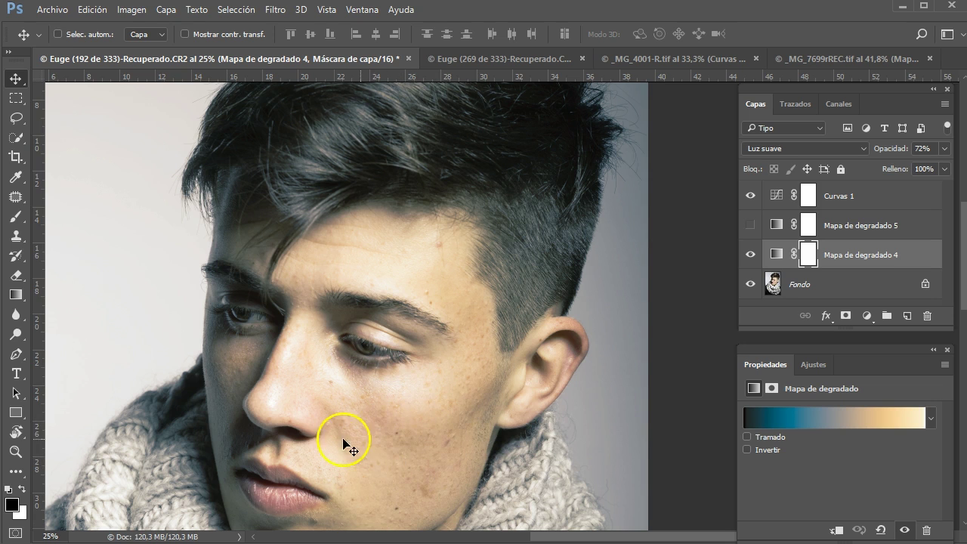
alt+click(751, 284)
alt+click(750, 284)
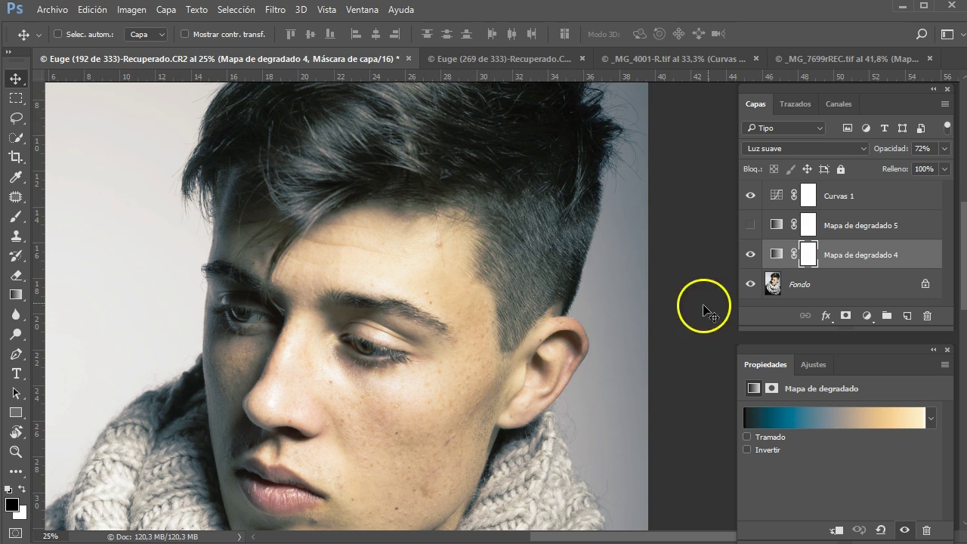
alt+click(749, 285)
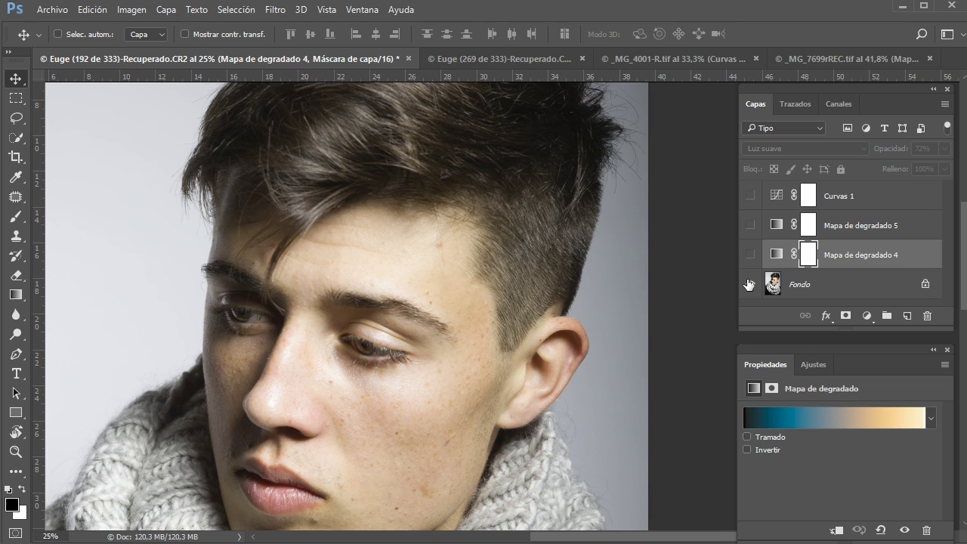
alt+click(749, 284)
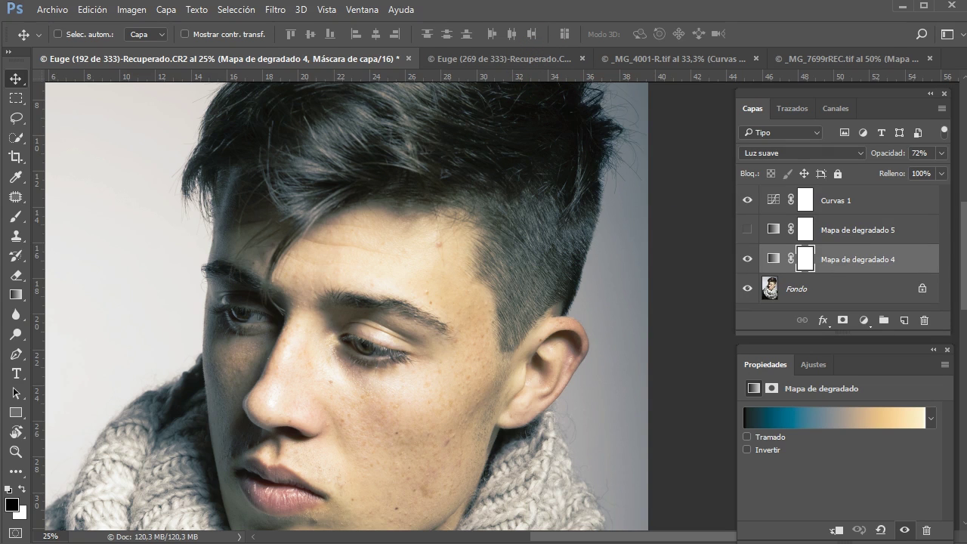
Step: Switch to _MG_7699rREC.tif, show its Gradient Map and Curves grading, and zoom in on the face
click(802, 63)
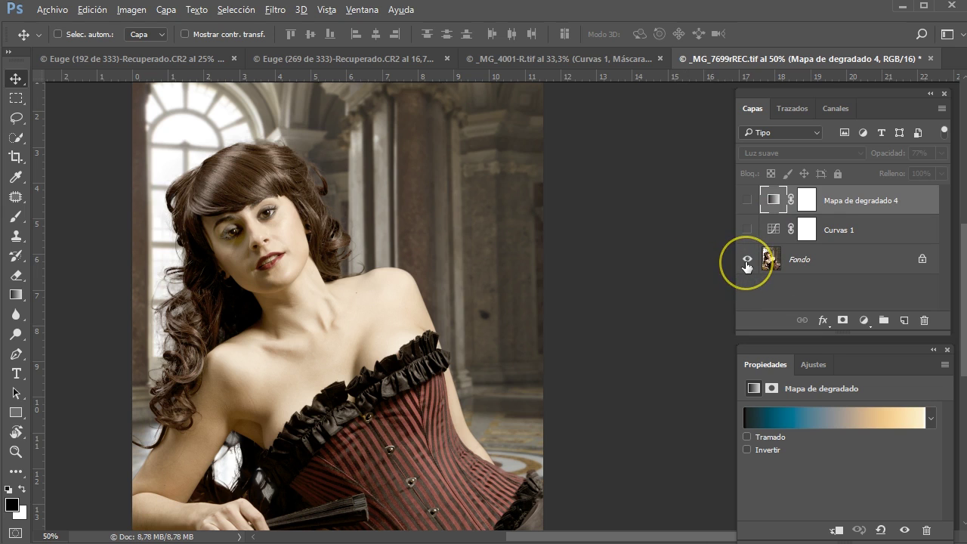
alt+click(747, 261)
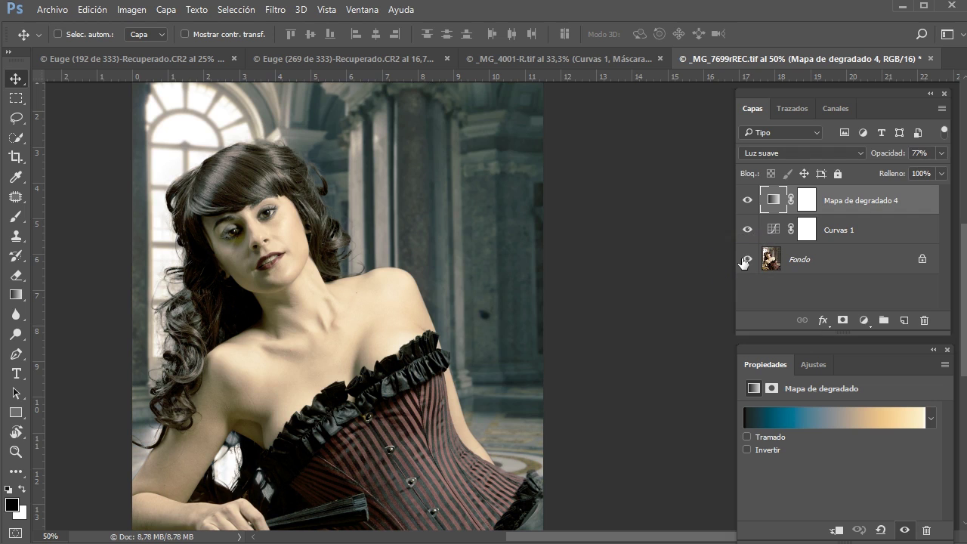
key(ctrl+plus)
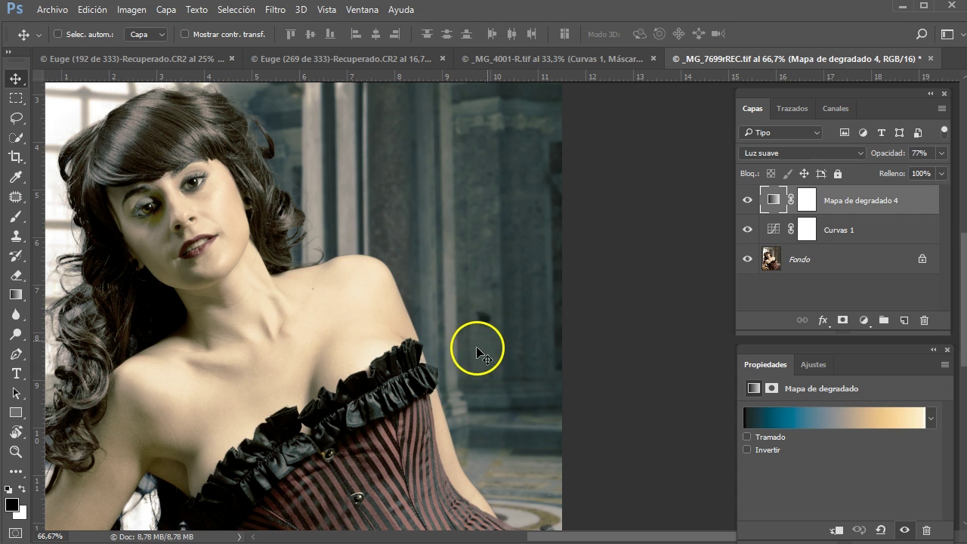
Step: Switch to the Euge (269 de 333) beanie portrait and hide Grupo 1
click(357, 60)
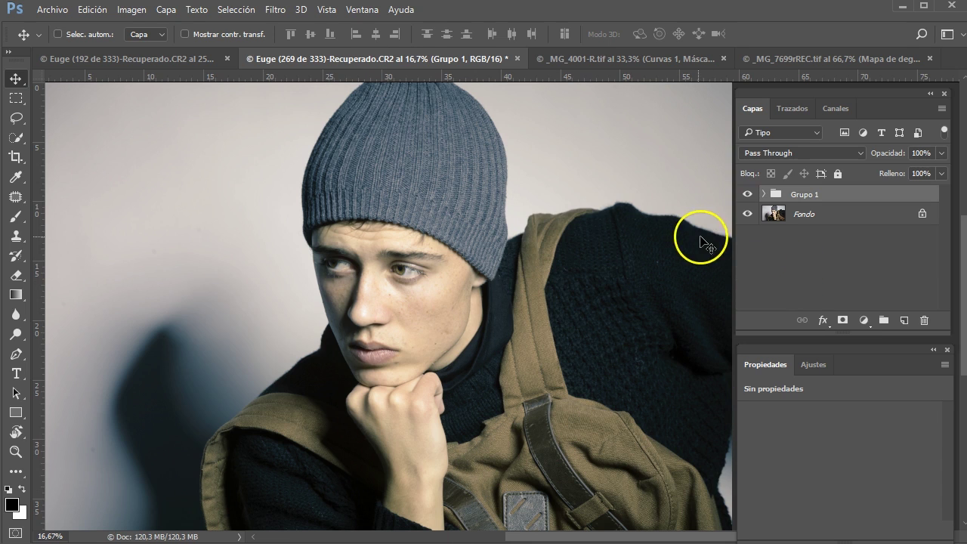
click(748, 219)
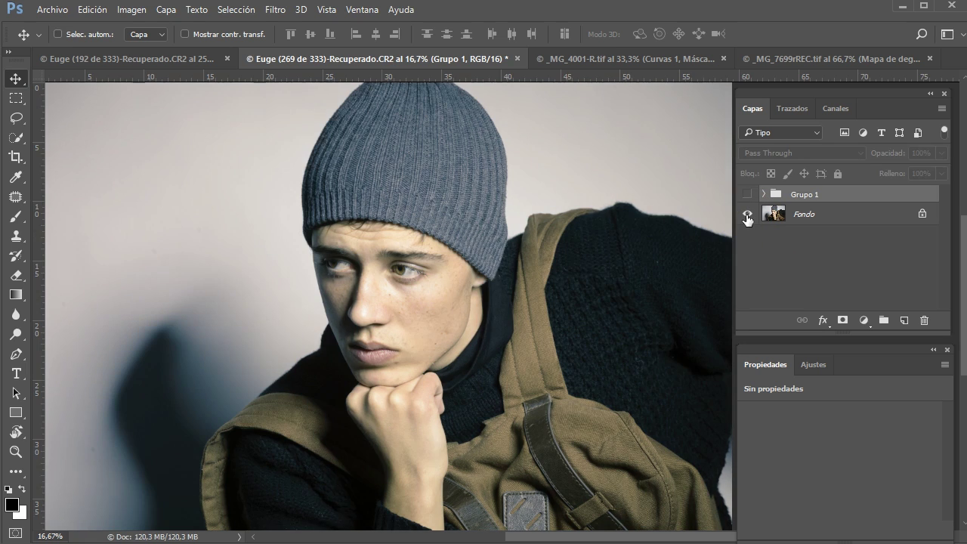
alt+click(748, 219)
Step: Add a black-to-white Gradient Map adjustment layer above Fondo
click(846, 221)
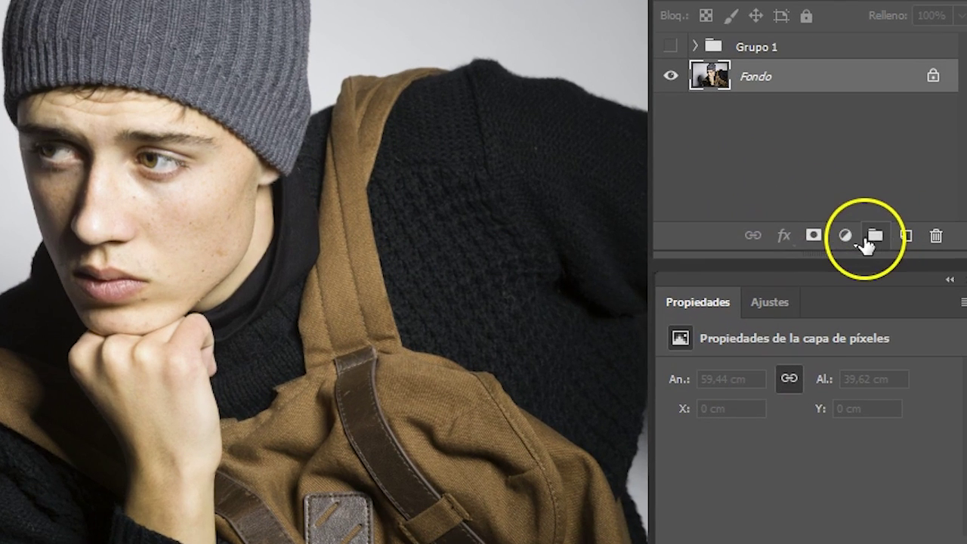
click(846, 236)
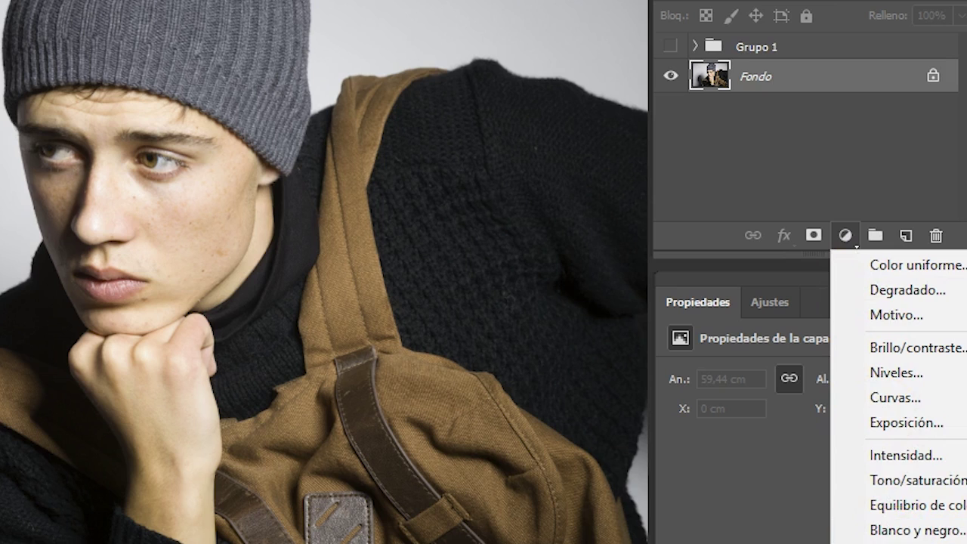
click(900, 458)
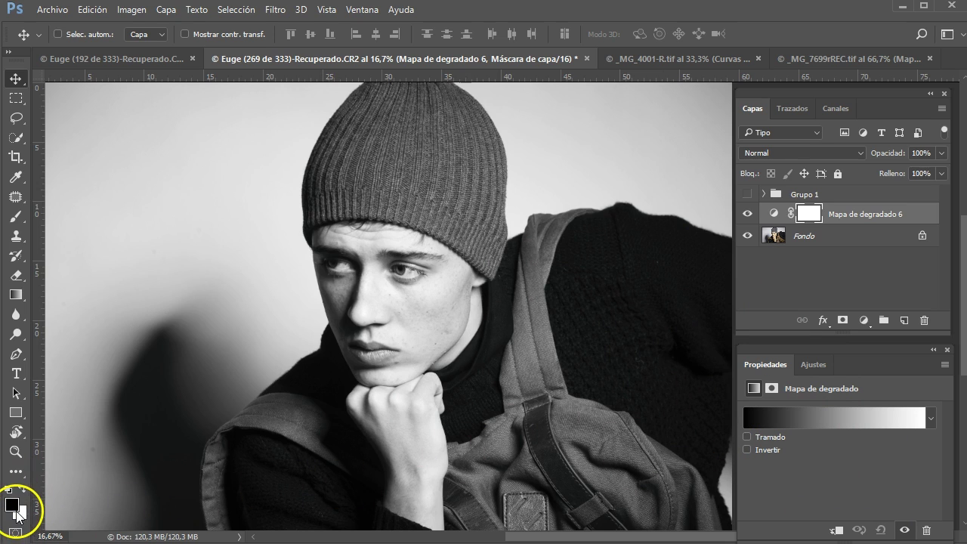
Step: Preview the gold Oro 2 gradient, then cancel the editor to keep the portrait black and white
click(819, 428)
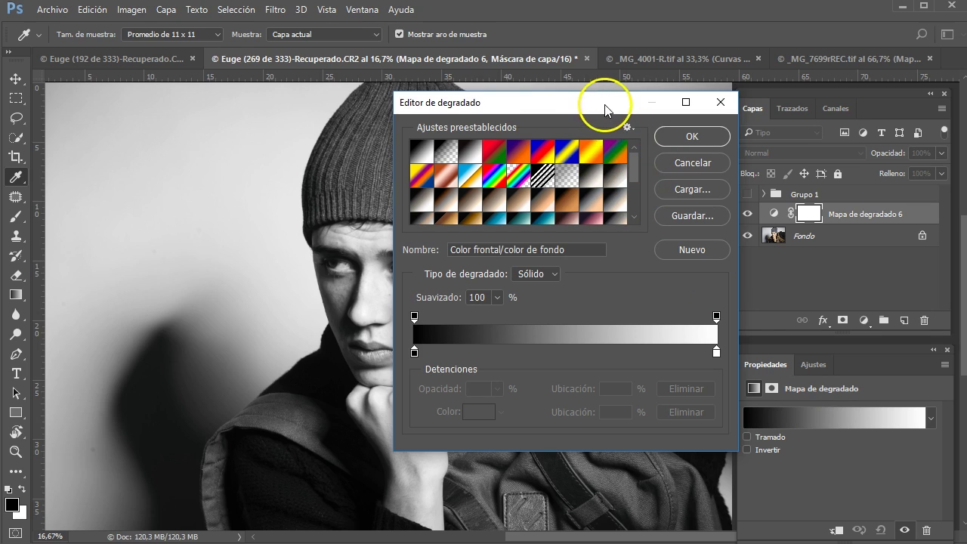
drag(605, 101, 781, 82)
drag(781, 38, 746, 4)
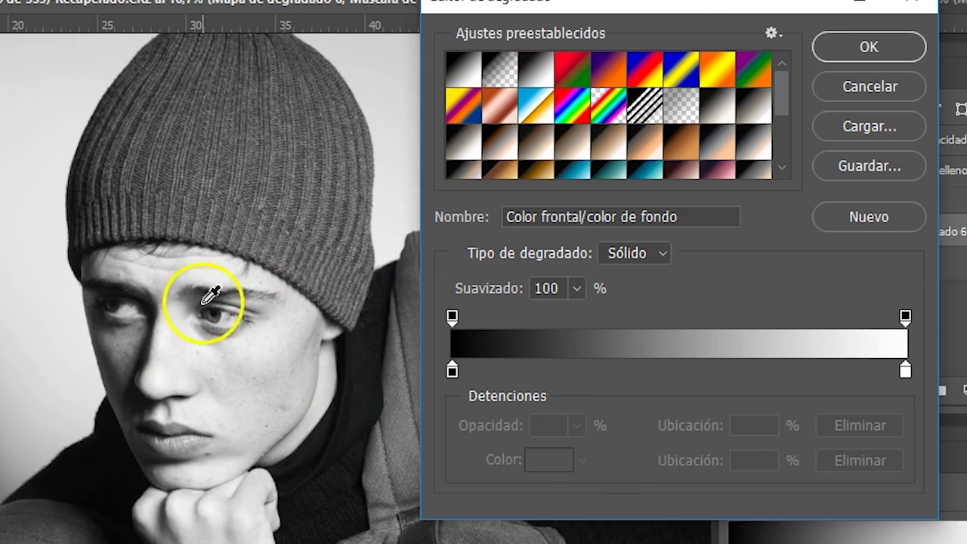
click(553, 174)
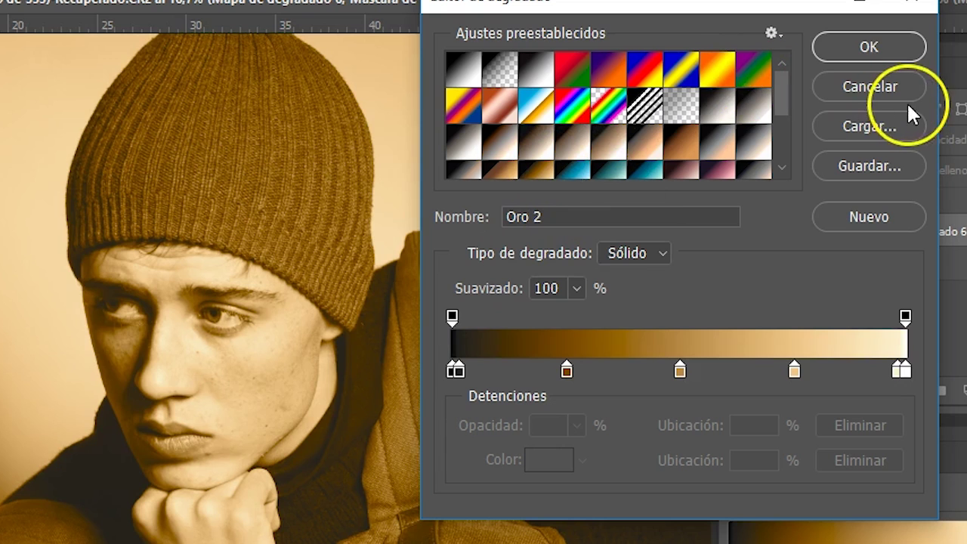
click(864, 98)
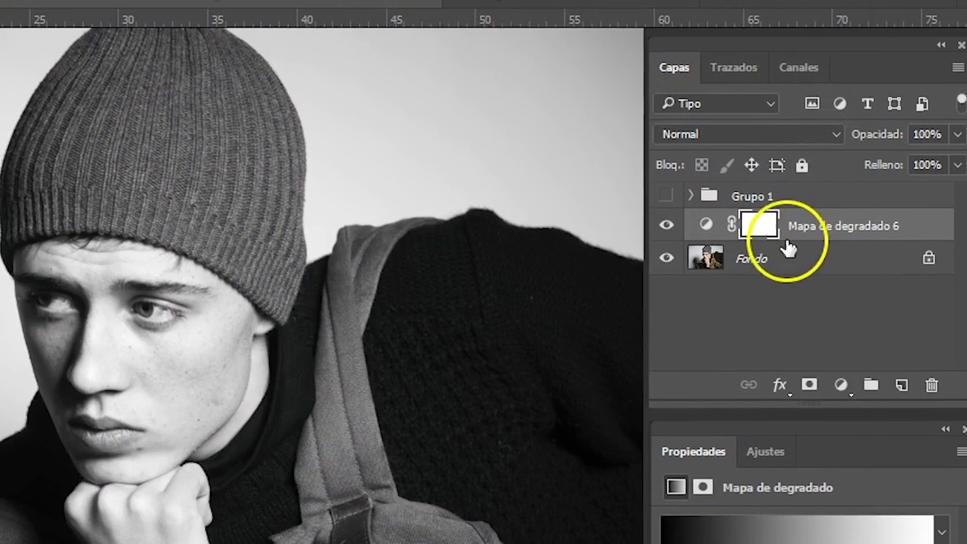
mouse_move(782, 227)
mouse_down()
mouse_move(805, 211)
mouse_move(805, 238)
mouse_up()
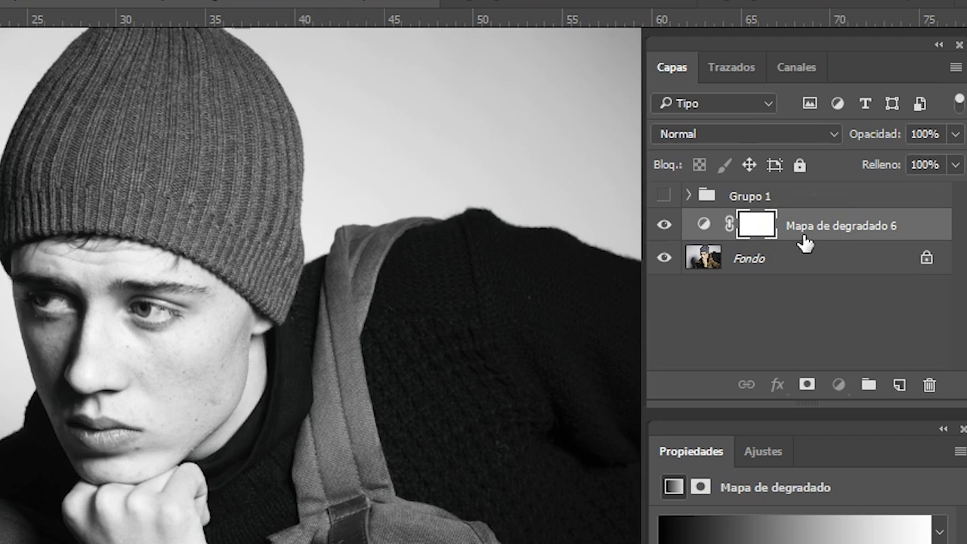
Step: Set Mapa de degradado 6 to Luz suave blend mode at 64% opacity
mouse_move(847, 194)
mouse_down()
mouse_move(888, 136)
mouse_move(860, 151)
mouse_move(852, 171)
mouse_move(846, 160)
mouse_up()
drag(850, 226, 845, 236)
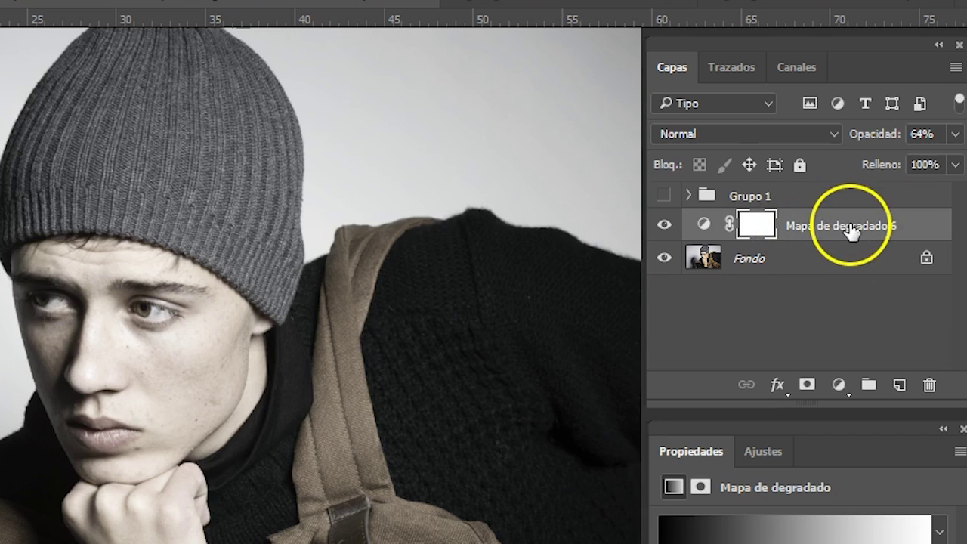
click(825, 142)
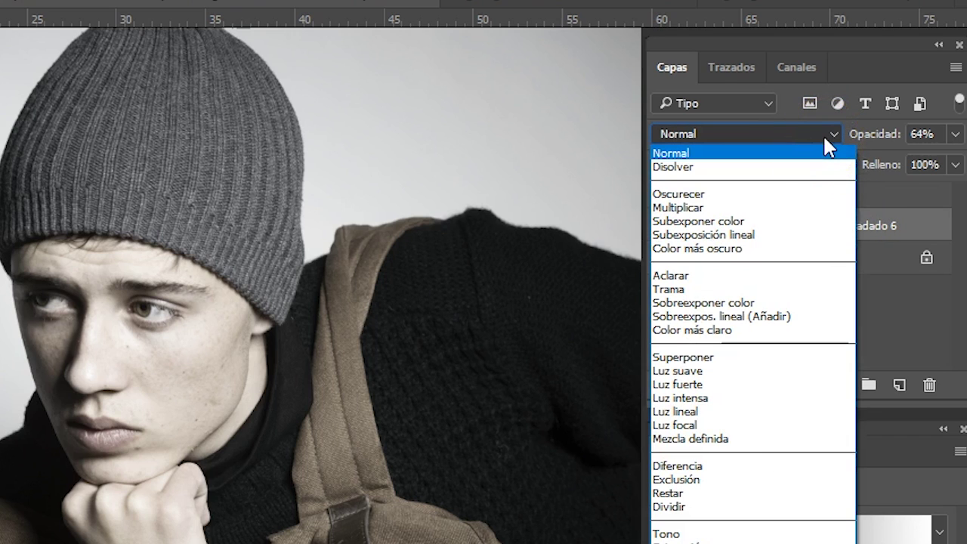
click(786, 374)
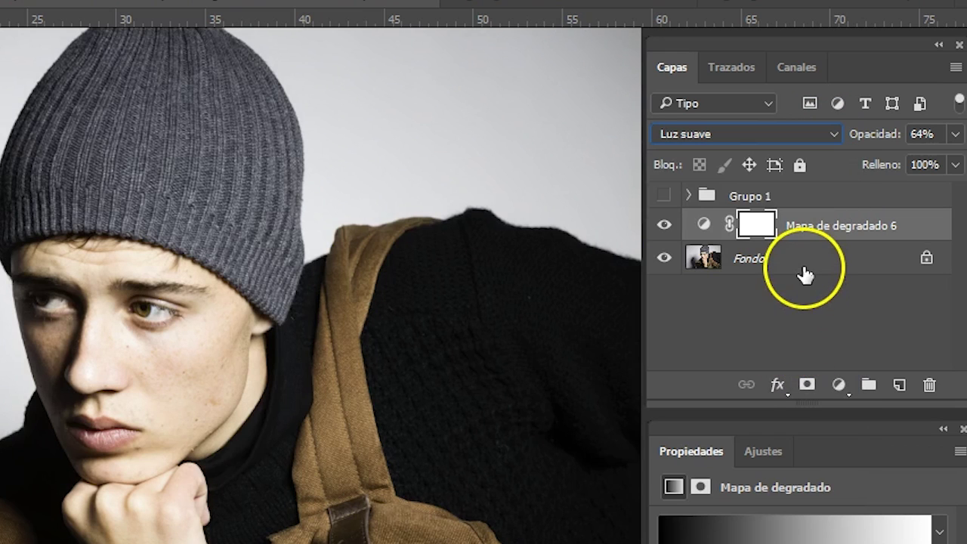
click(816, 344)
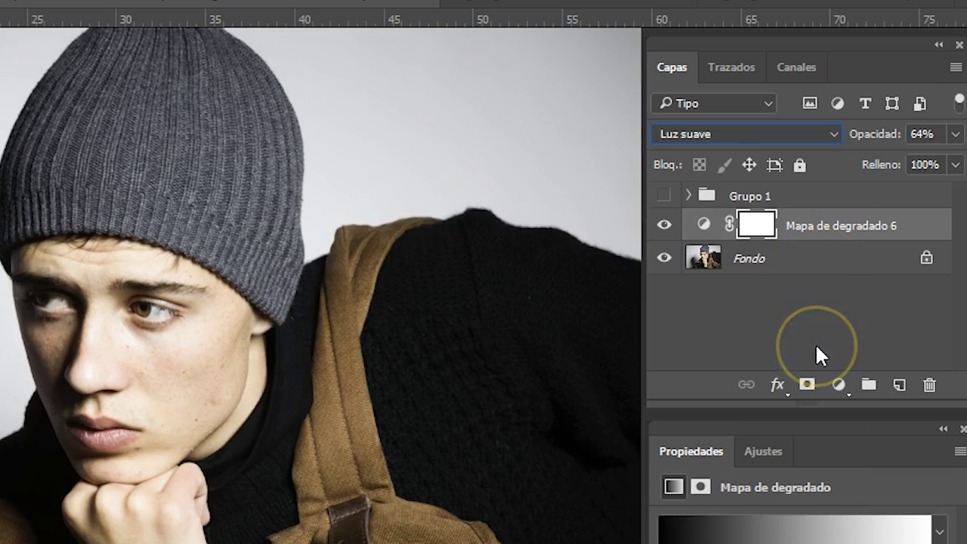
click(813, 227)
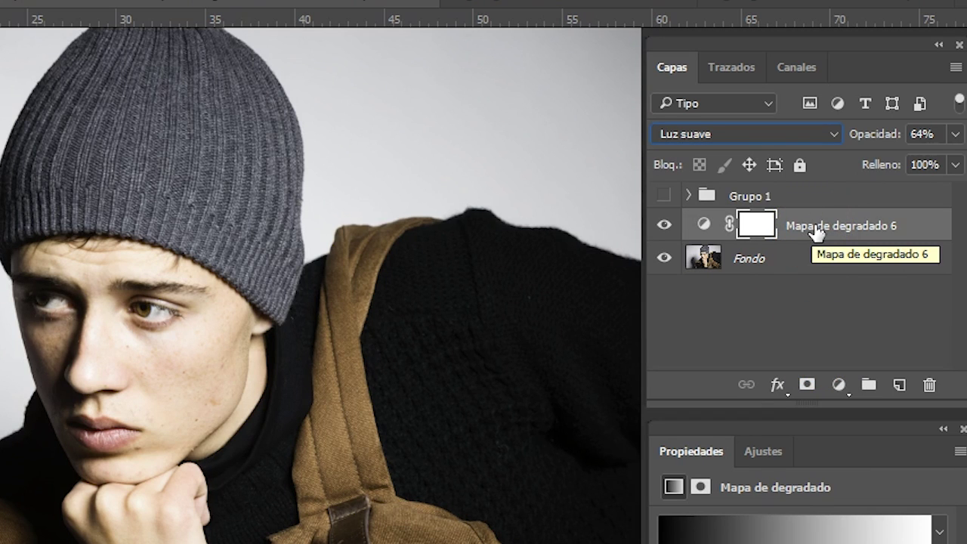
Step: Preview the Sepia 3, Sepia 4, Sepia 5, Sepia antiguo, Azul 2 and Oro 2 gradient presets
click(788, 529)
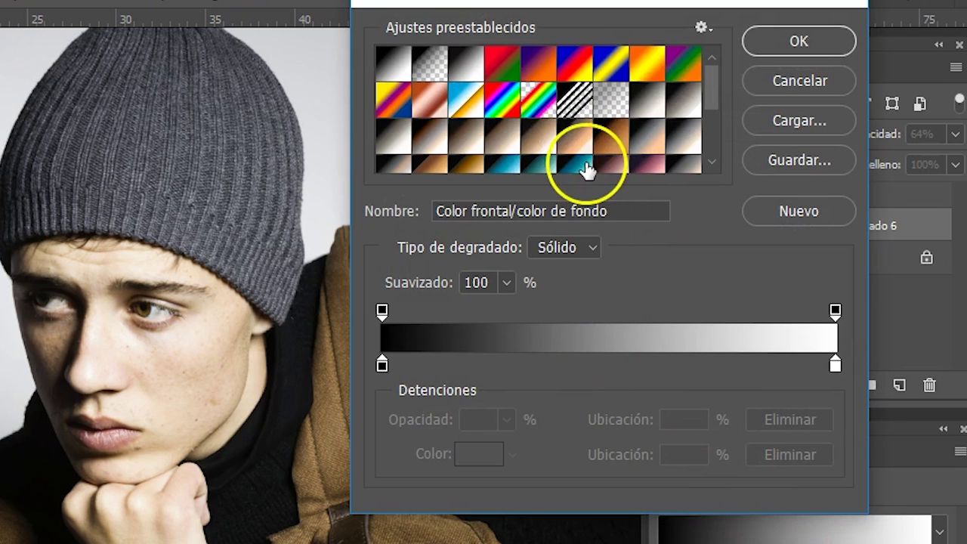
click(501, 137)
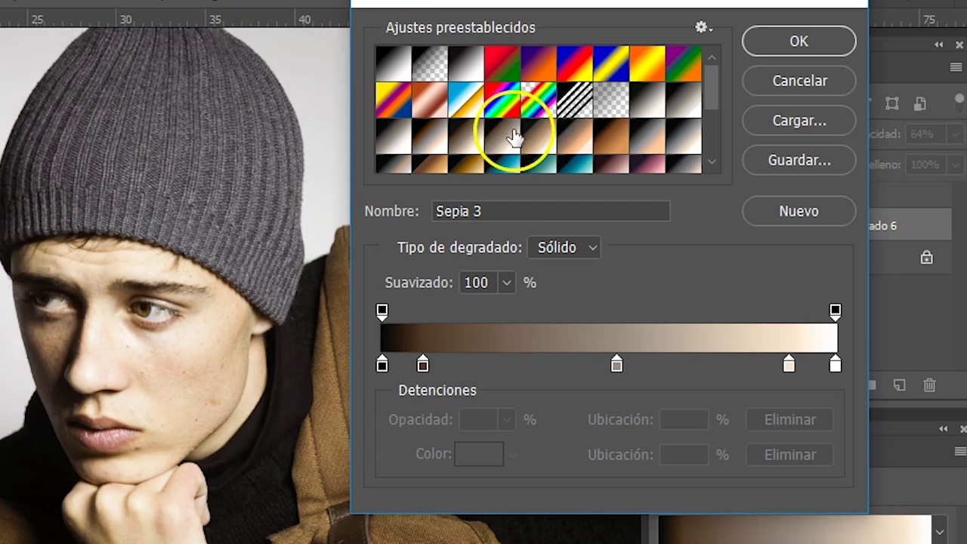
click(536, 142)
click(578, 142)
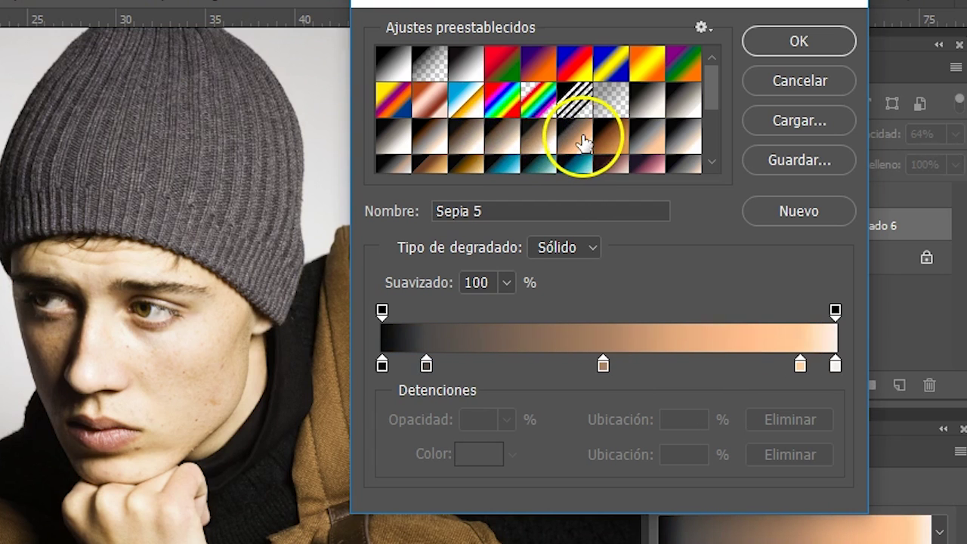
click(628, 152)
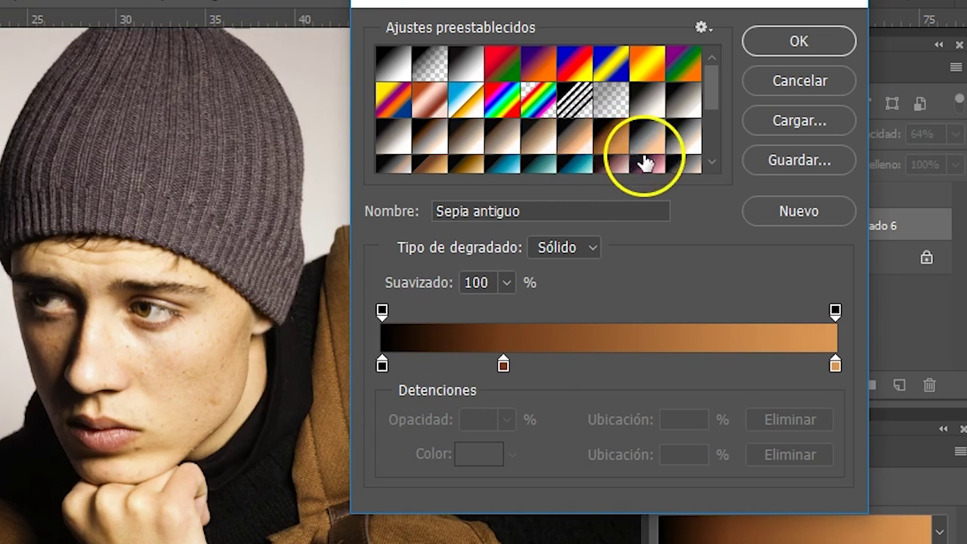
click(546, 169)
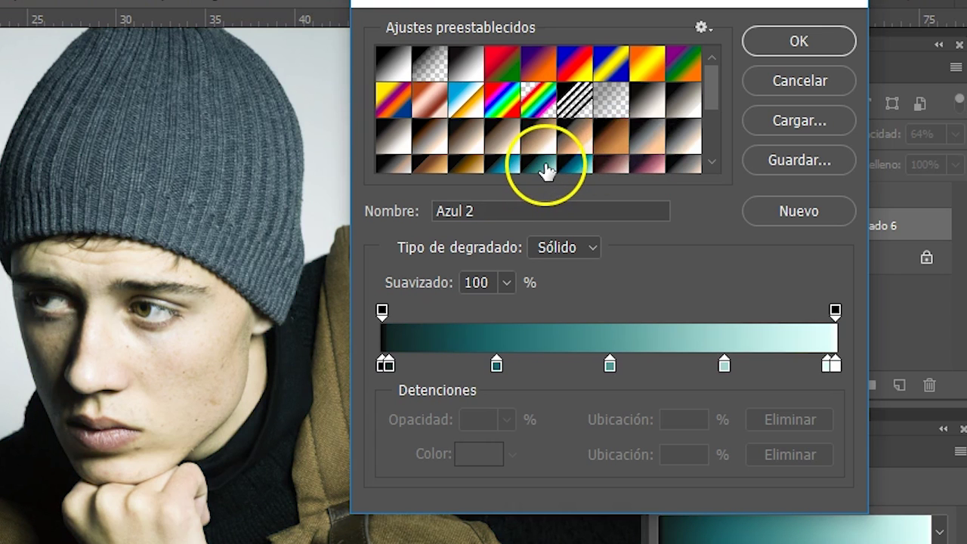
click(467, 165)
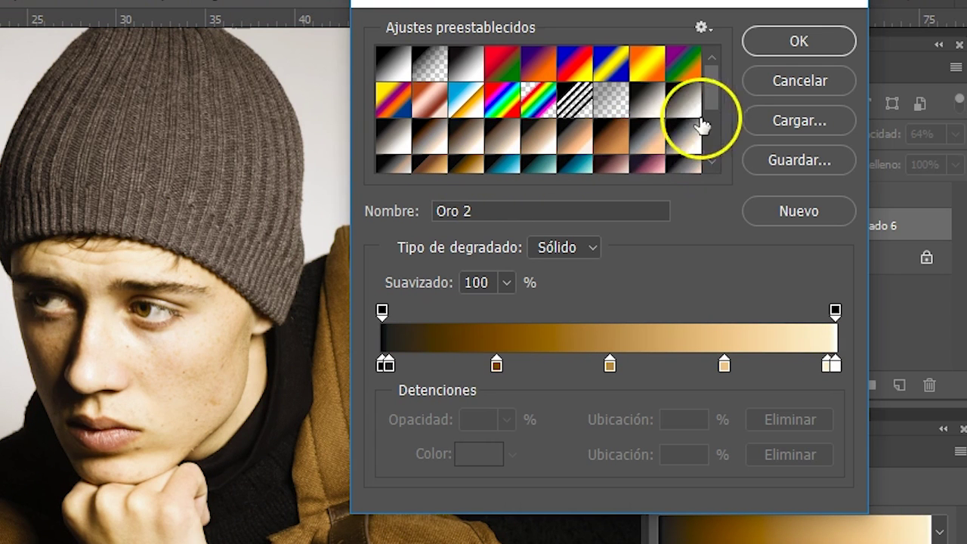
drag(711, 81, 710, 136)
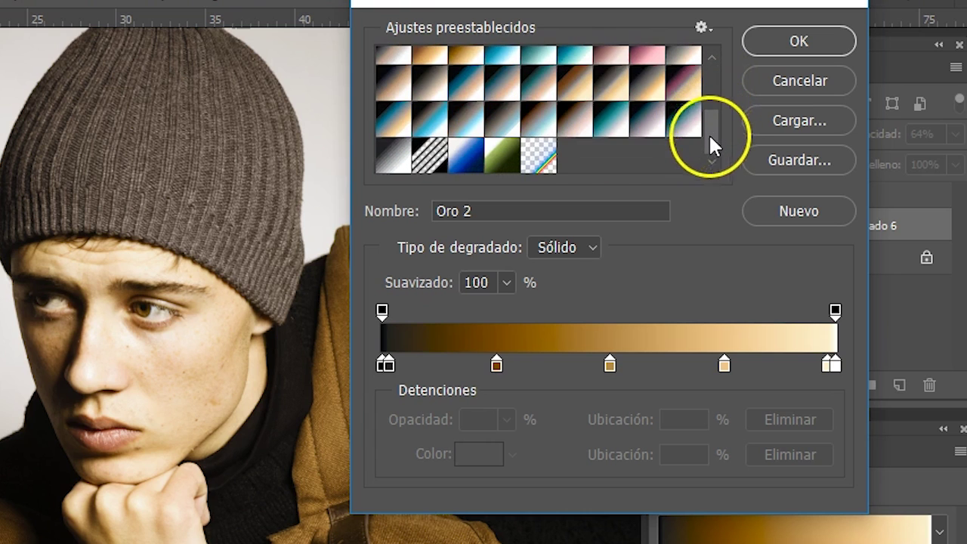
Step: Choose the Oro-Azul preset over Azul-Selenio 2 and confirm the gradient
click(392, 125)
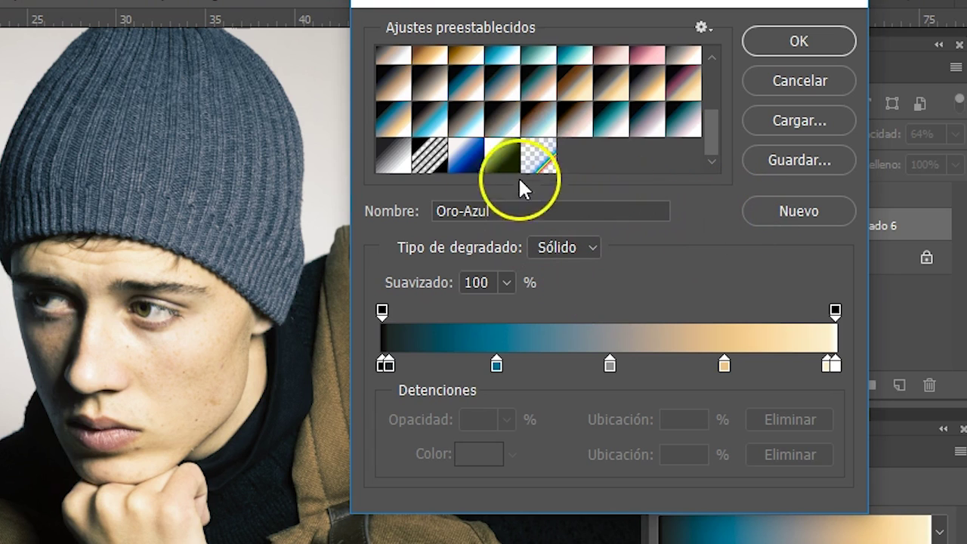
click(468, 127)
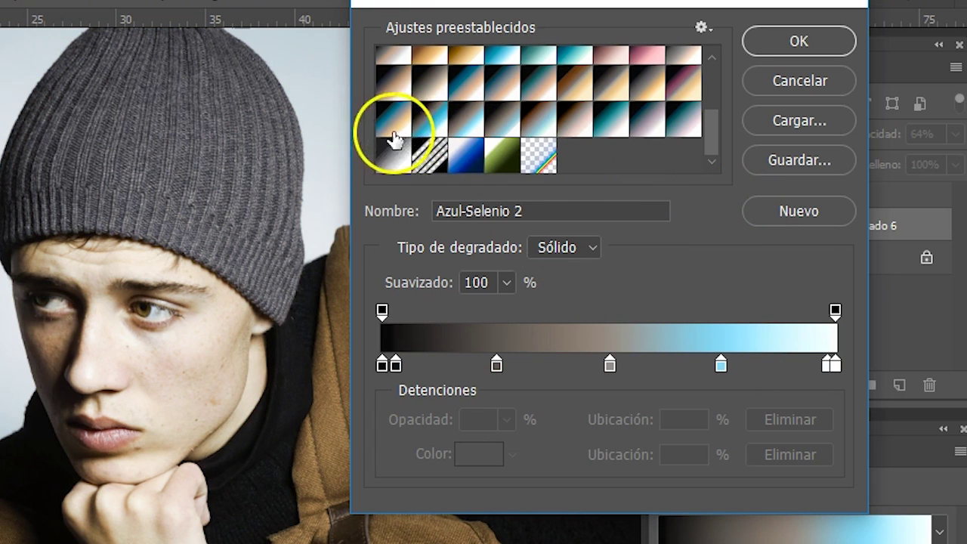
click(391, 130)
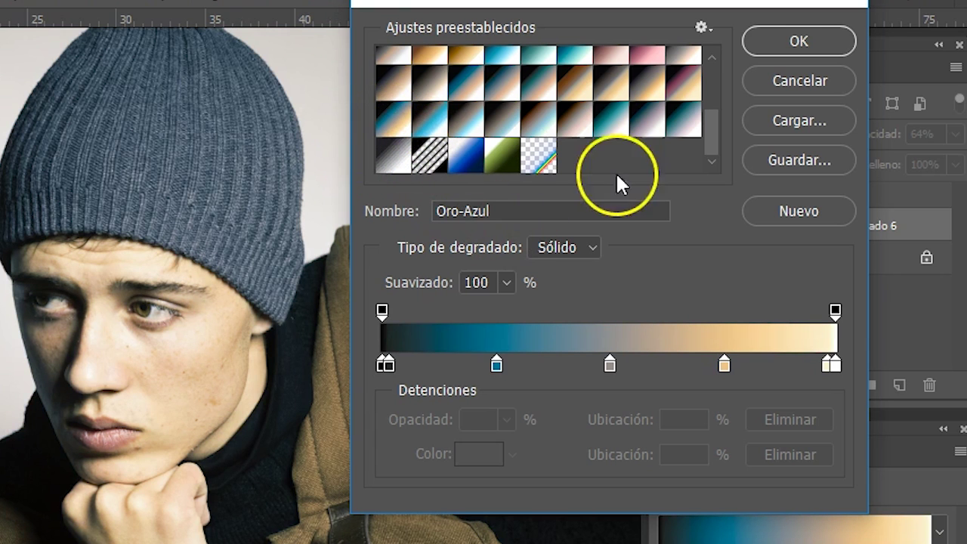
click(799, 37)
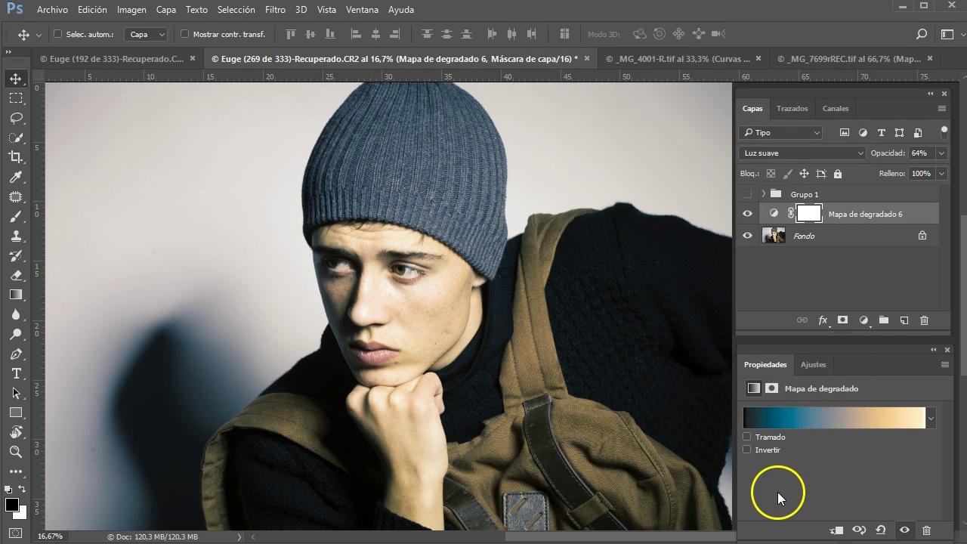
Step: Reopen the gradient editor and request the Tonos fotográficos gradient library
click(834, 424)
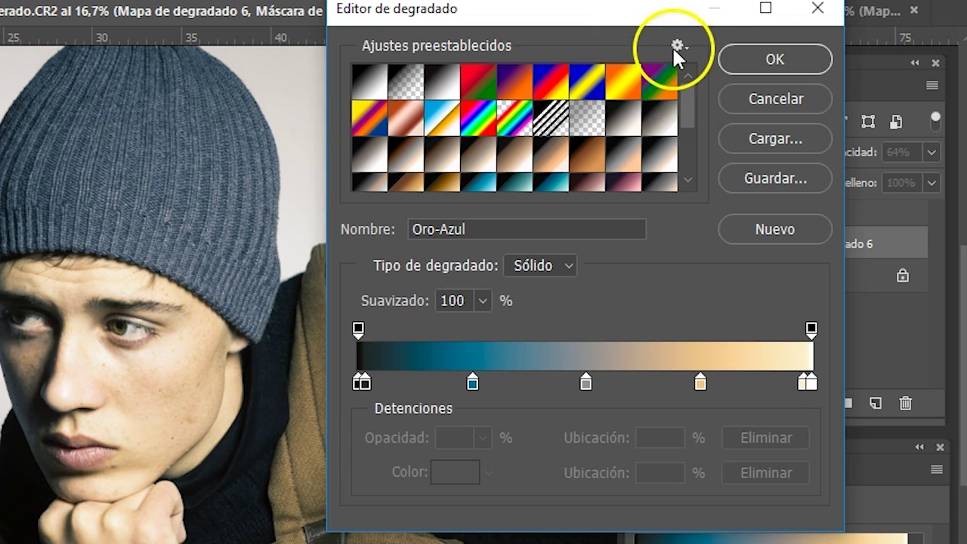
click(675, 44)
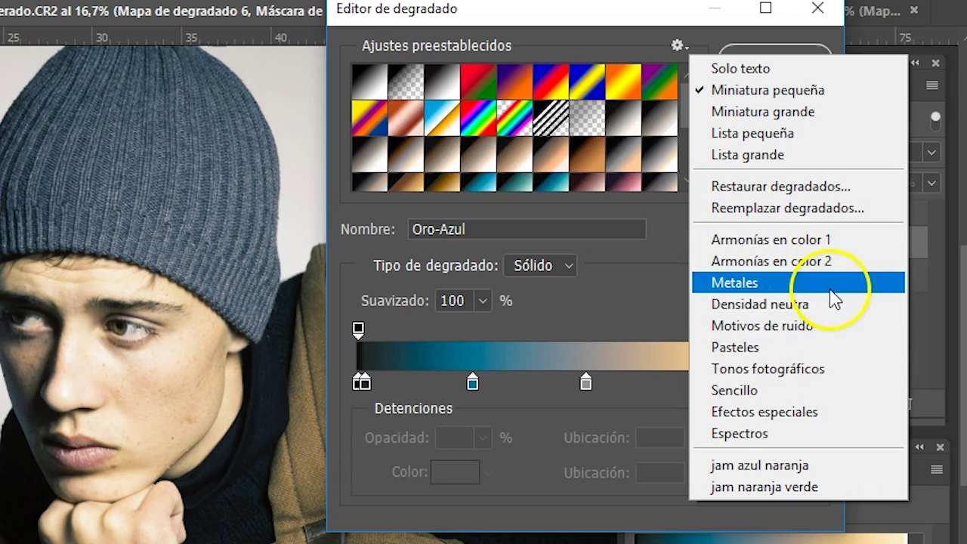
click(845, 372)
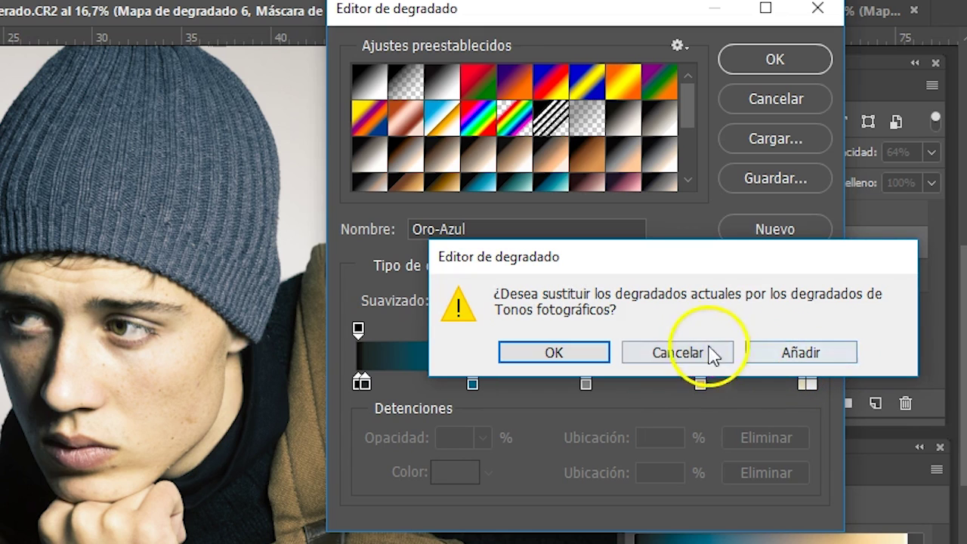
Step: Decline replacing the current gradient presets and confirm the Oro-Azul gradient
click(678, 352)
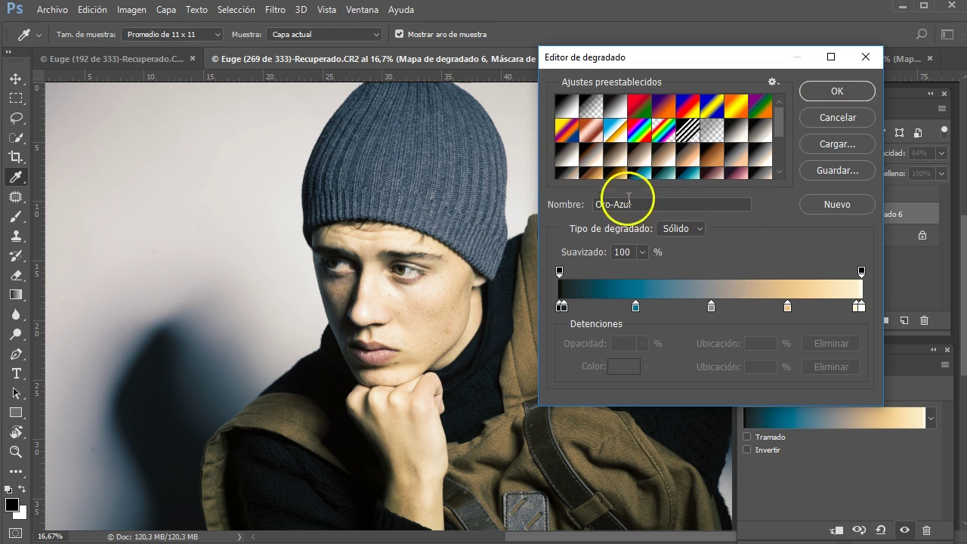
scroll(673, 125, down, 1)
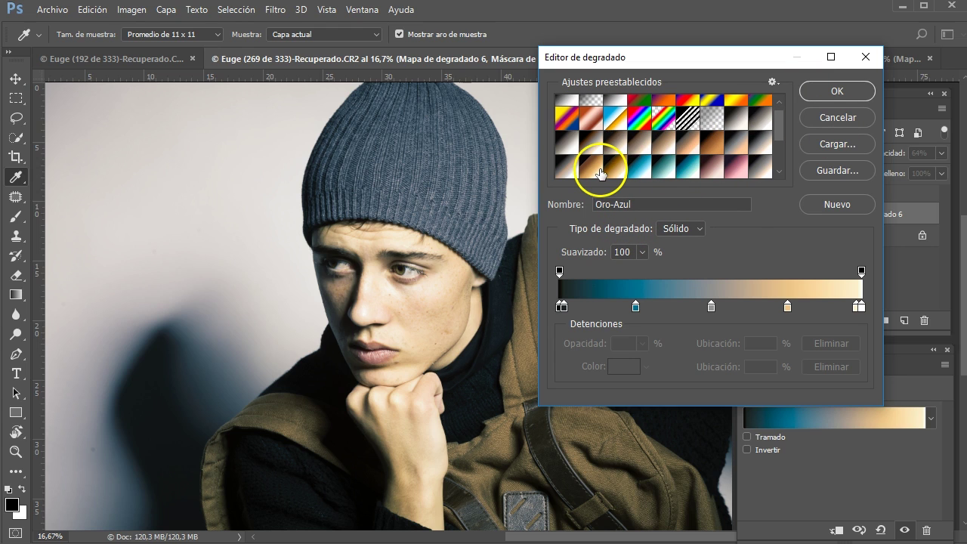
click(815, 92)
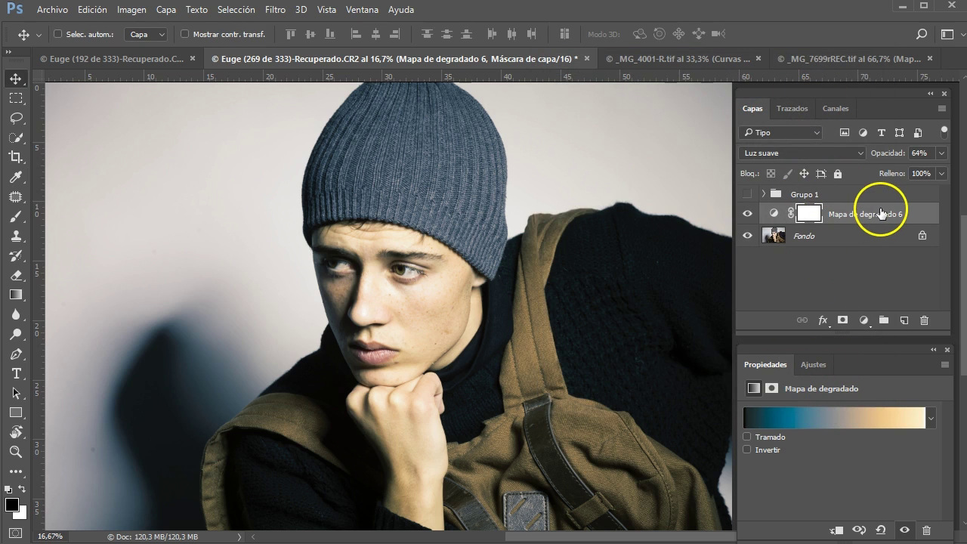
Step: Fine-tune the gradient map's opacity, settling it at 64%
key(ctrl+2)
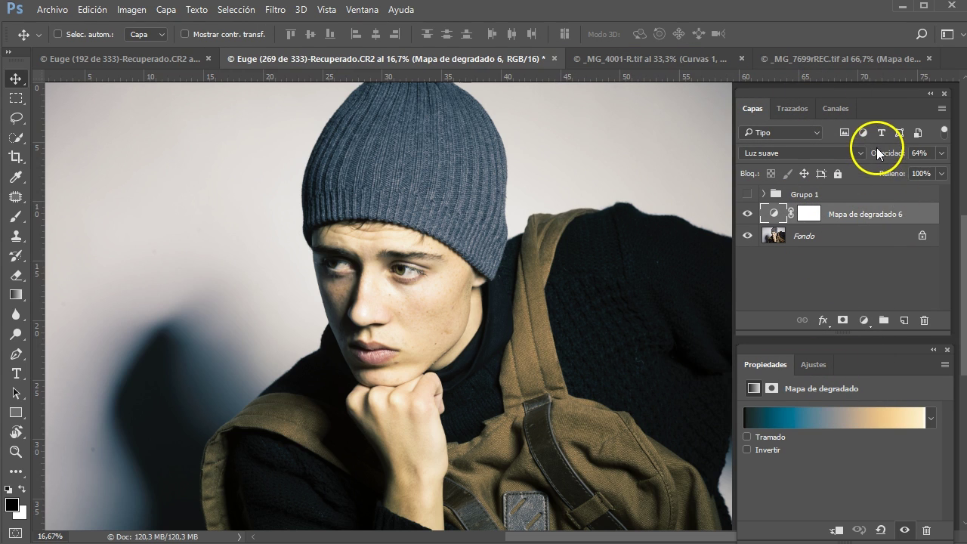
drag(879, 159, 886, 152)
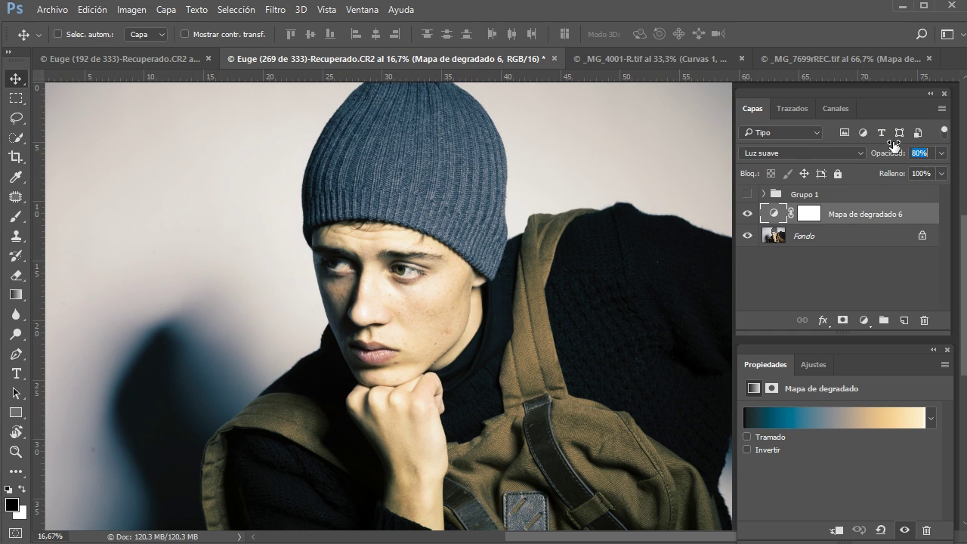
drag(882, 160, 879, 159)
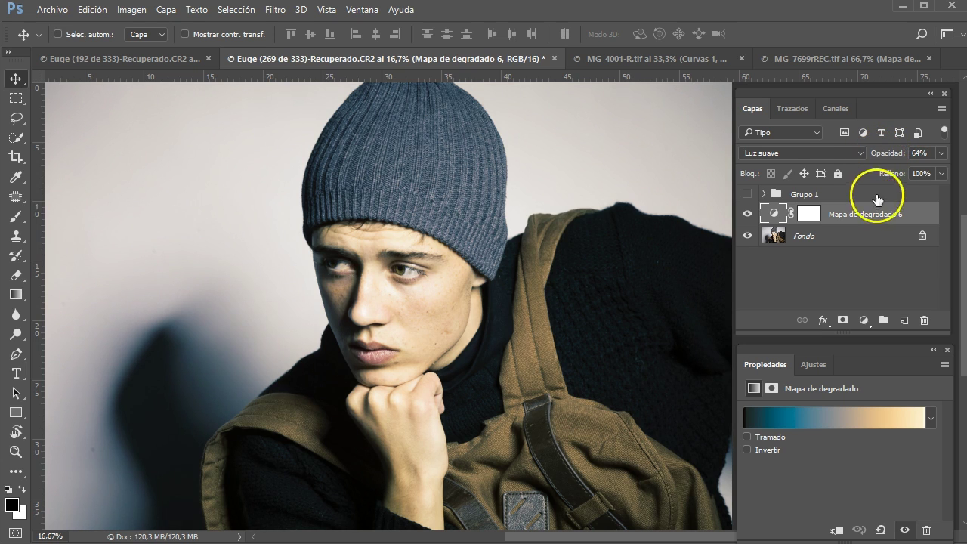
Step: Toggle the gradient map off and on to compare, then select the Fondo layer
click(747, 215)
click(747, 215)
click(746, 215)
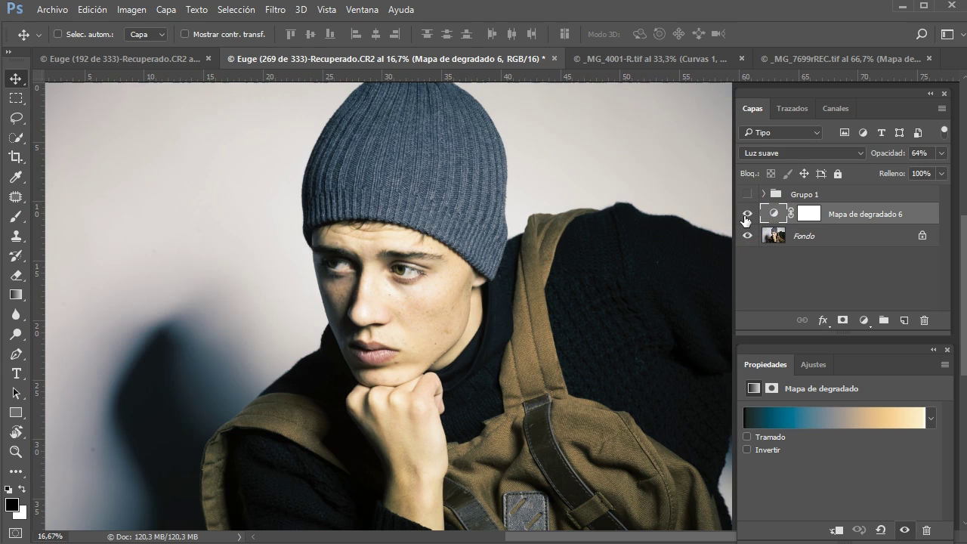
click(809, 239)
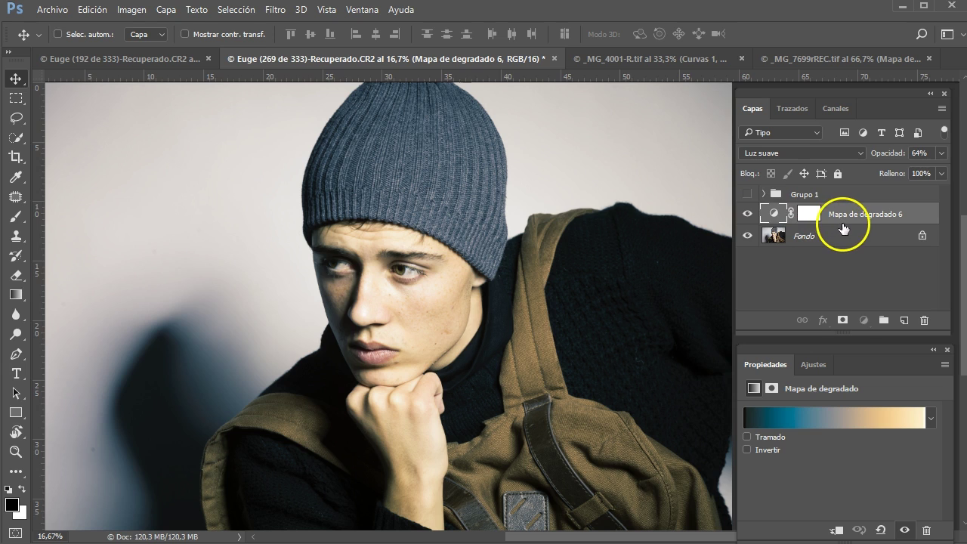
click(836, 241)
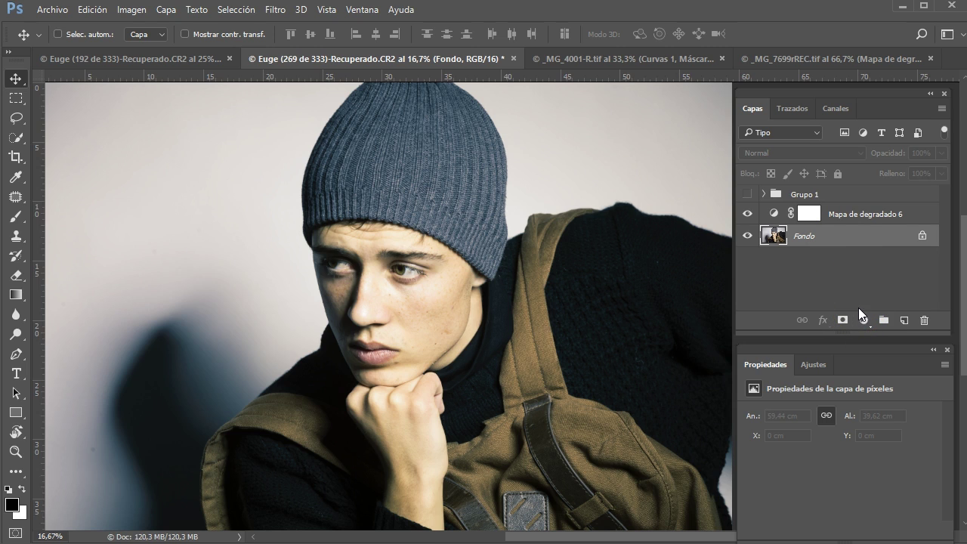
Step: Add a Curves adjustment layer above Fondo and enlarge its floating Properties panel
click(864, 320)
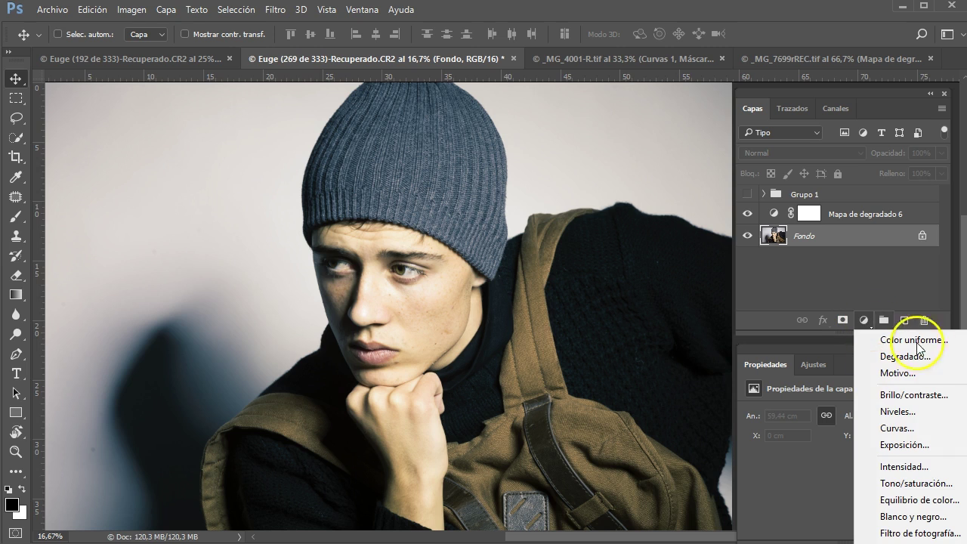
click(894, 429)
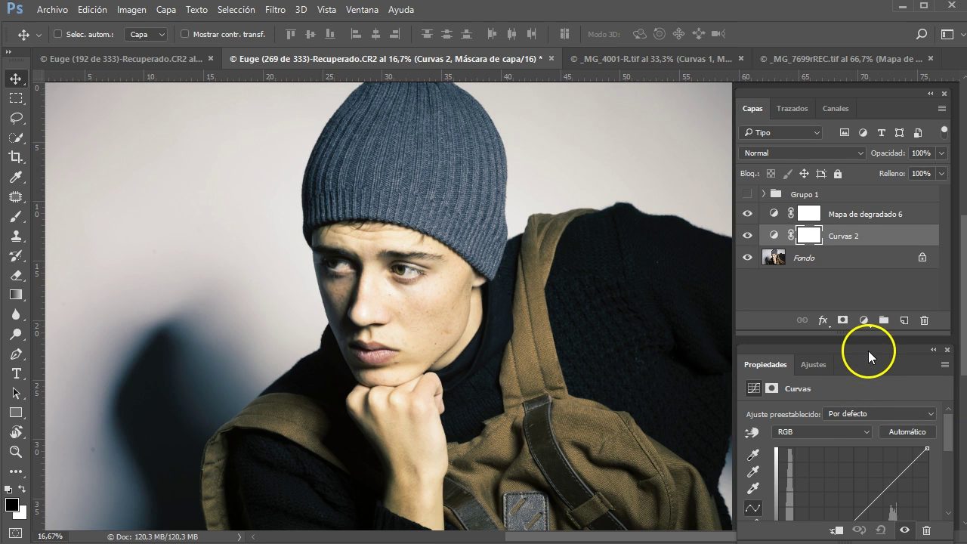
drag(873, 351, 858, 130)
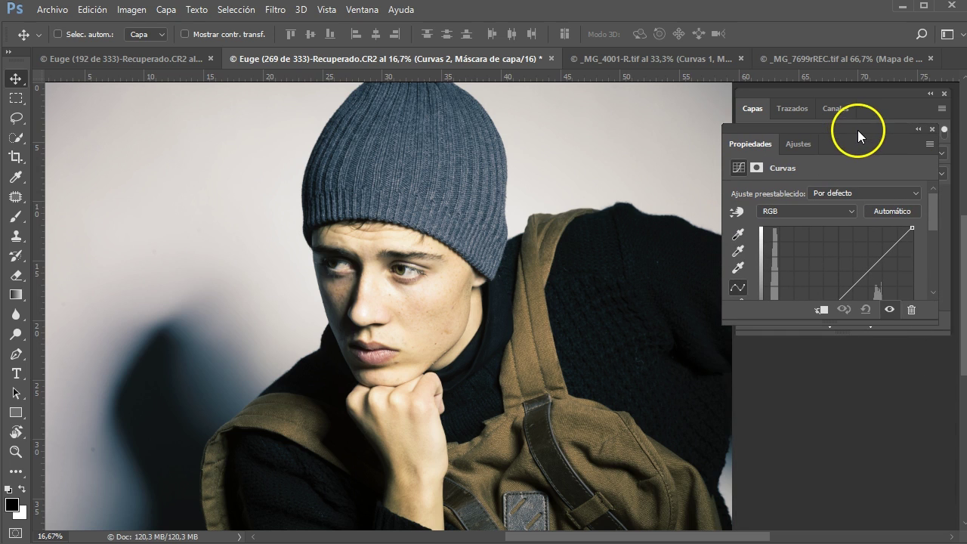
drag(926, 325, 927, 455)
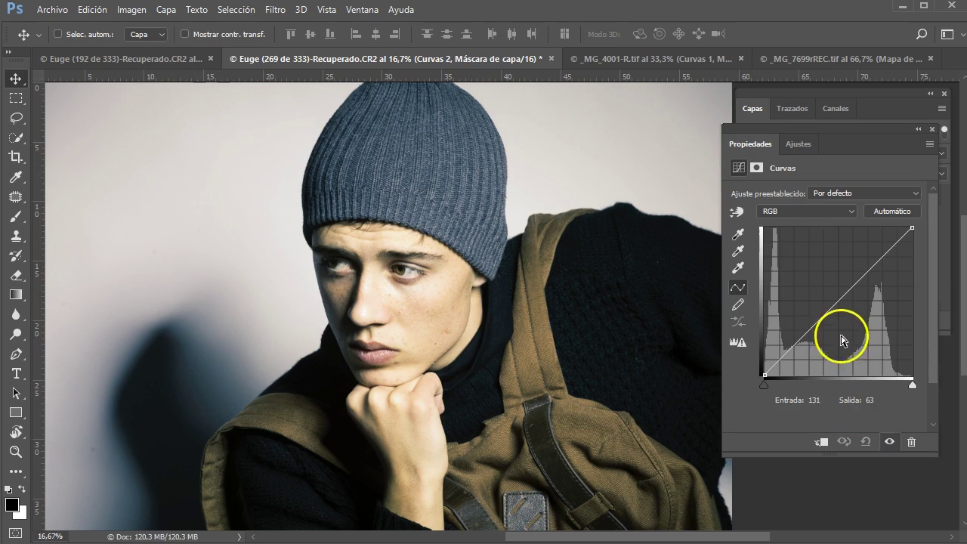
Step: Bend the RGB curve with shadow and highlight points, lifting shadows from 71 to 84
drag(836, 303, 814, 313)
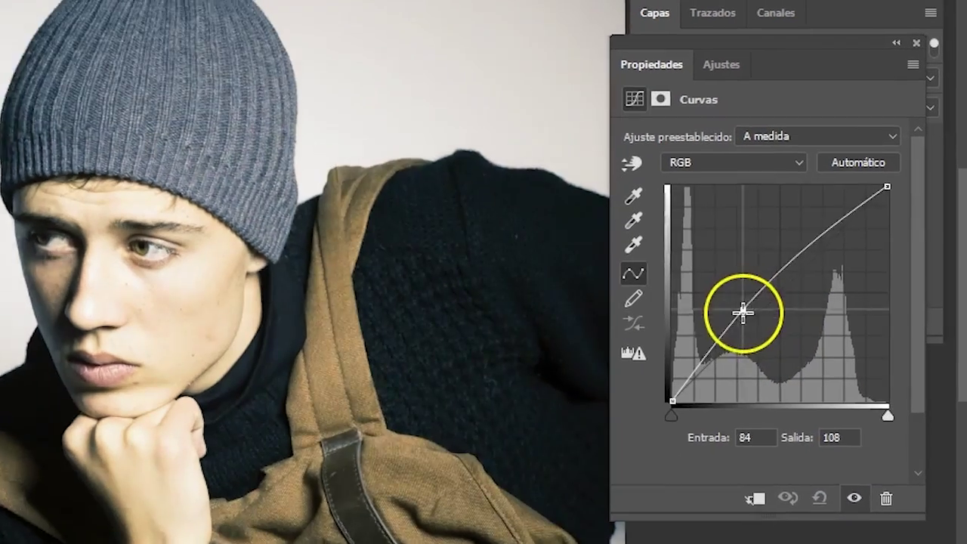
drag(743, 312, 732, 351)
drag(823, 249, 816, 238)
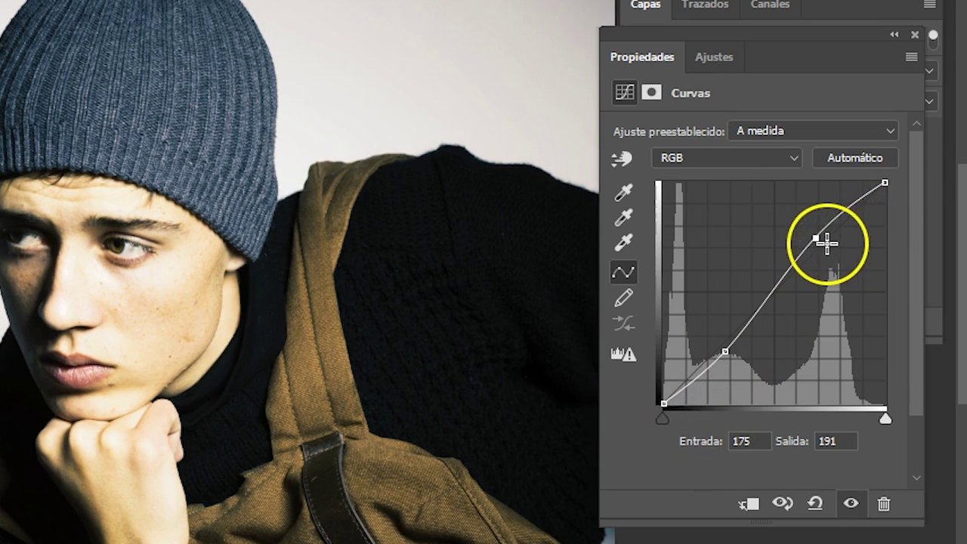
drag(818, 240, 830, 251)
mouse_move(730, 345)
mouse_down()
mouse_move(730, 324)
mouse_move(727, 331)
mouse_up()
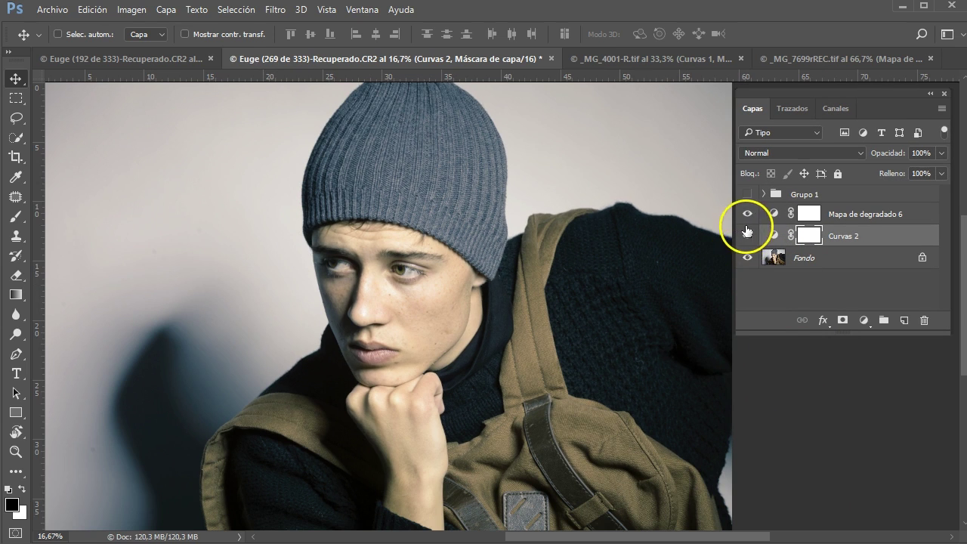
click(750, 237)
click(749, 237)
click(749, 237)
click(749, 237)
click(749, 237)
click(749, 237)
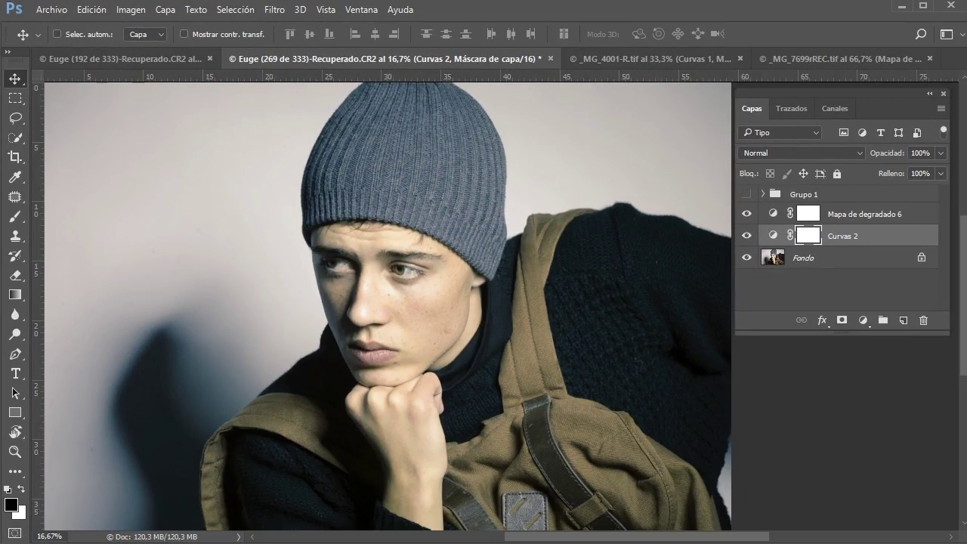
Step: In Adobe Color CC, keep the Complementarios rule showing gold FFCB2E against blues 001FB2 and 2E52FF
key(alt+Tab)
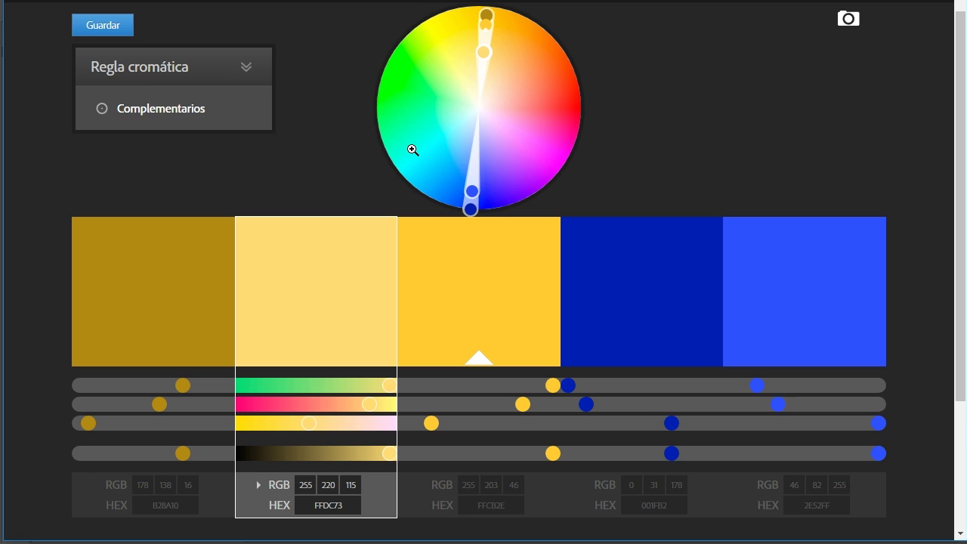
scroll(272, 121, up, 1)
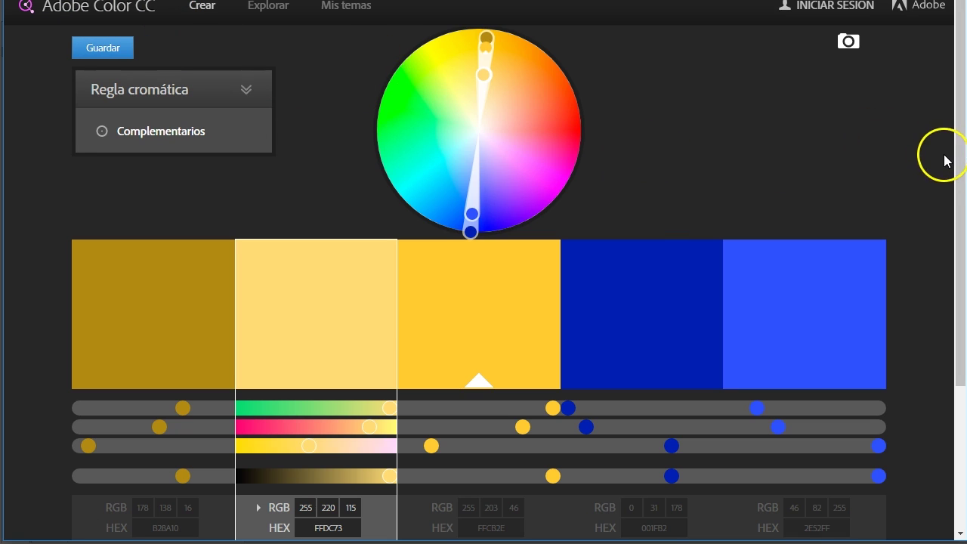
mouse_move(961, 172)
mouse_down()
mouse_move(954, 218)
mouse_move(954, 192)
mouse_move(960, 202)
mouse_up()
click(212, 83)
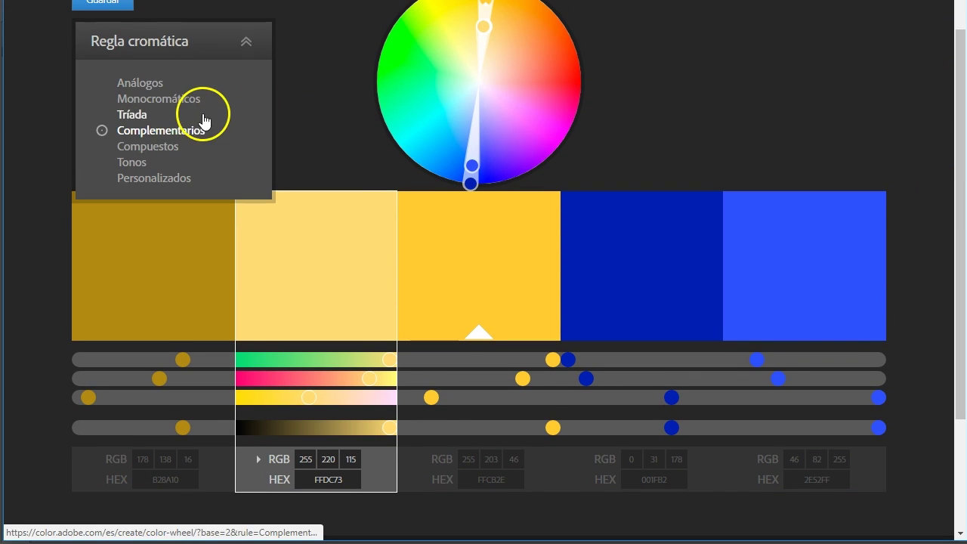
click(223, 130)
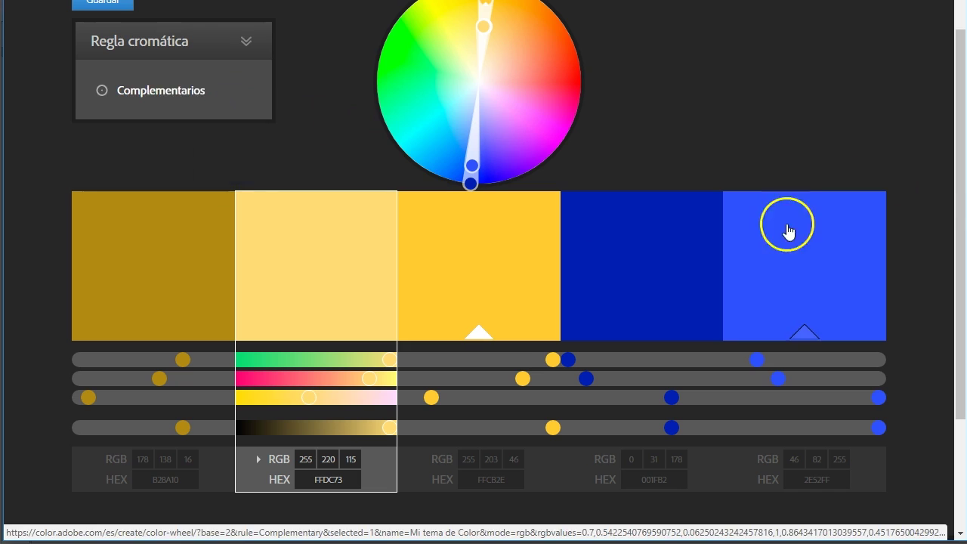
mouse_move(963, 180)
mouse_down()
mouse_move(956, 204)
mouse_move(928, 151)
mouse_up()
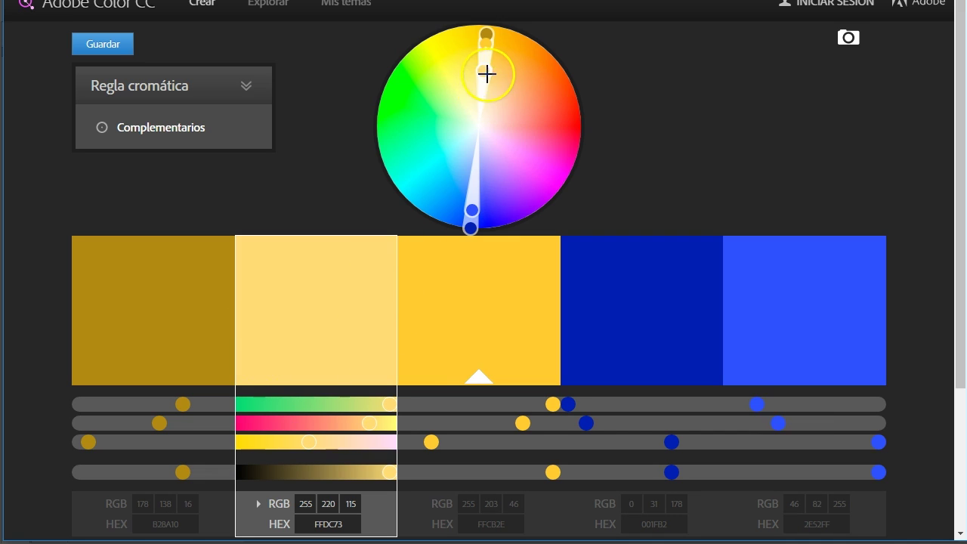
Step: Rotate the base hue to yellow FFF12E, opposite violets 3800B2 and 6F2EFF
mouse_move(487, 68)
mouse_down()
mouse_move(475, 67)
mouse_move(479, 88)
mouse_move(469, 99)
mouse_up()
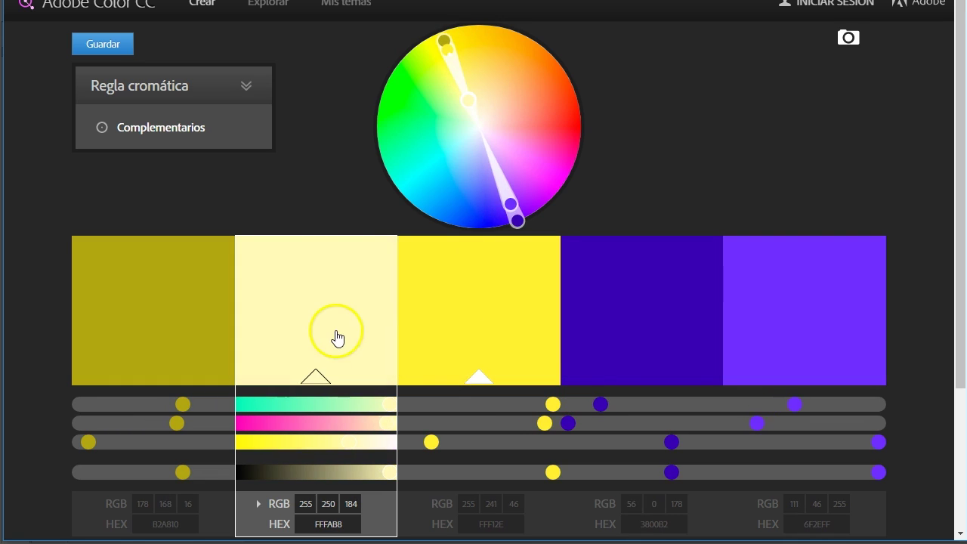